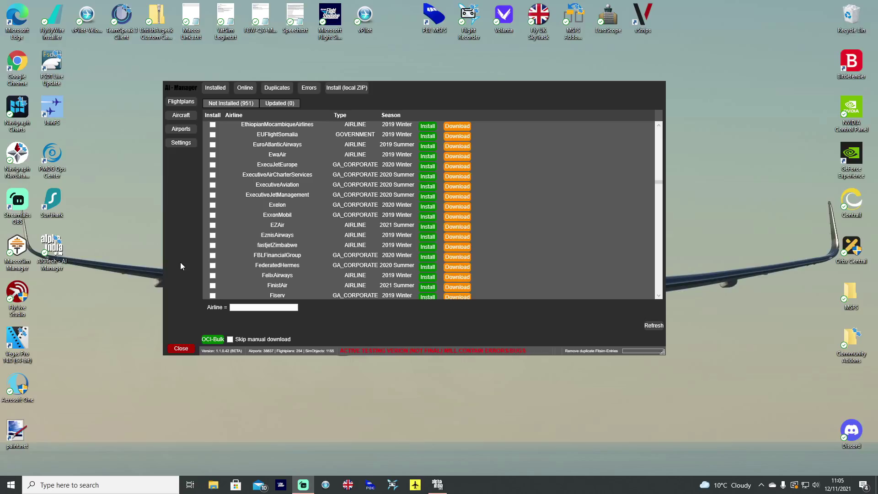
# Open the 'AIG Traffic Controller Version 0.5 – MSFS ready' post in a second tab and scroll through it.
pyautogui.click(196, 256)
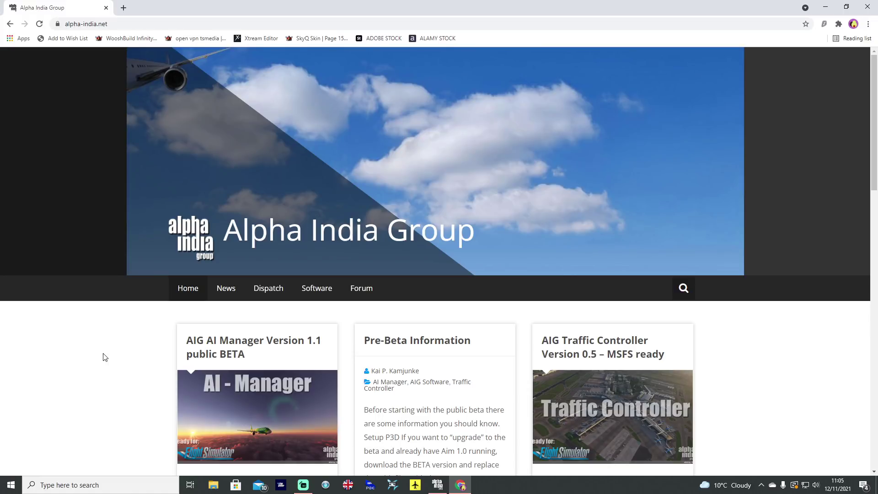
pyautogui.scroll(-3, 104, 357)
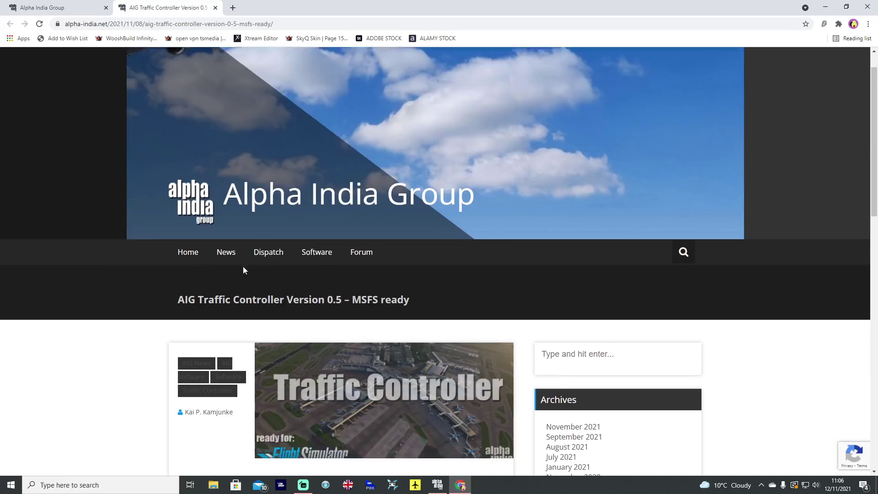
pyautogui.scroll(-5, 192, 276)
pyautogui.scroll(-2, 140, 281)
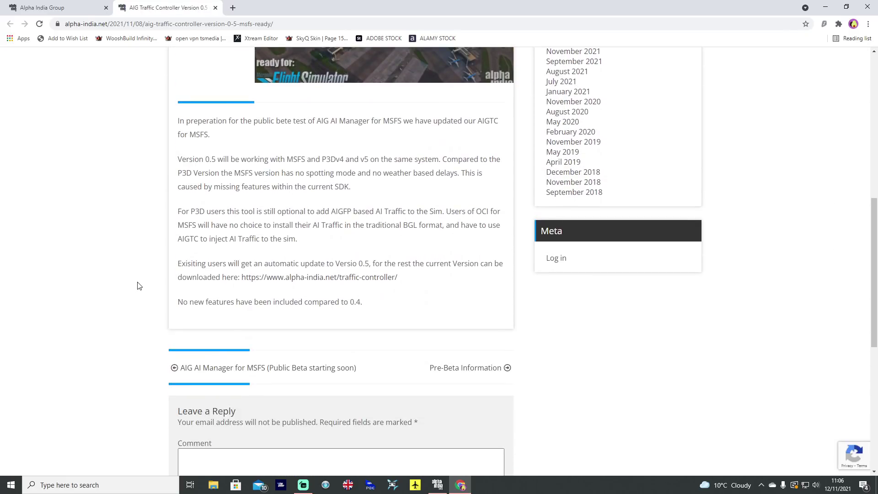
pyautogui.scroll(8, 140, 283)
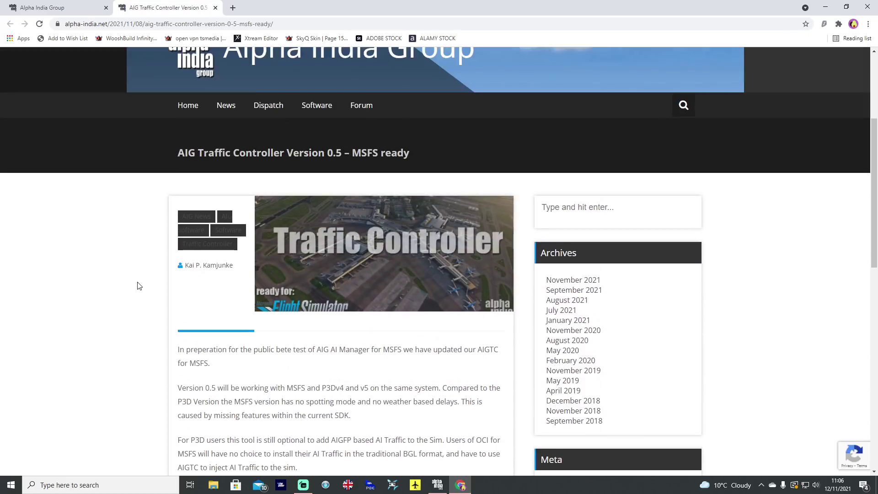
# Back on the Alpha India Group homepage, open the AIG AI Manager Version 1.1 public BETA article.
pyautogui.click(80, 9)
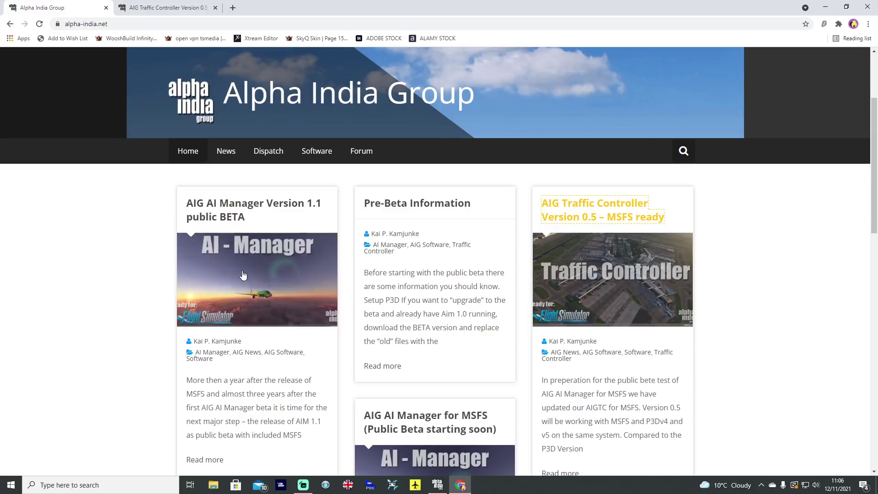
pyautogui.click(243, 216)
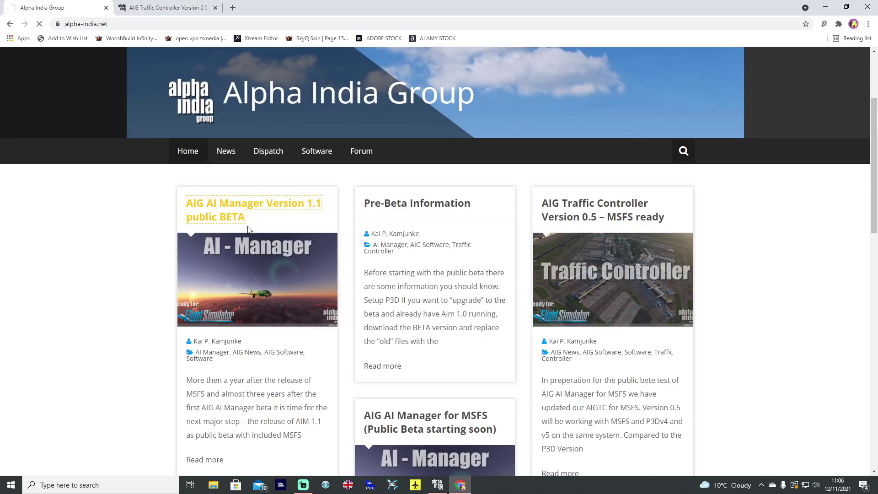
pyautogui.scroll(-2, 117, 267)
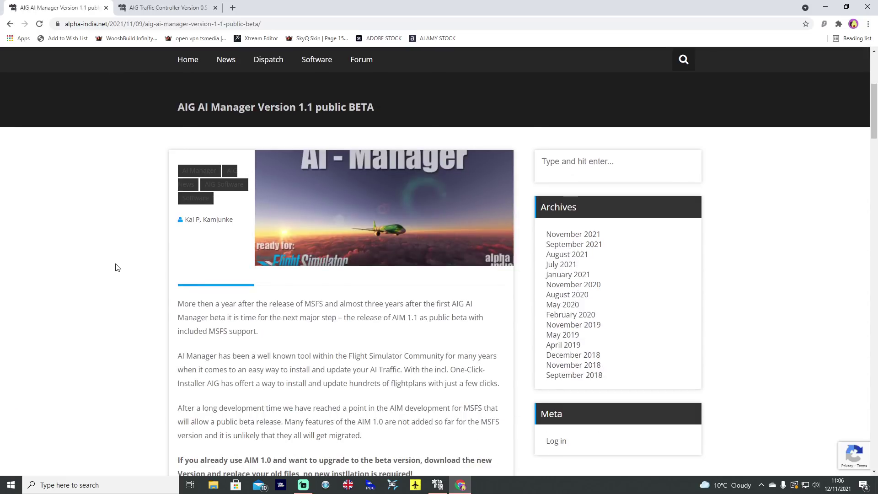
pyautogui.scroll(-2, 129, 266)
pyautogui.scroll(-12, 129, 267)
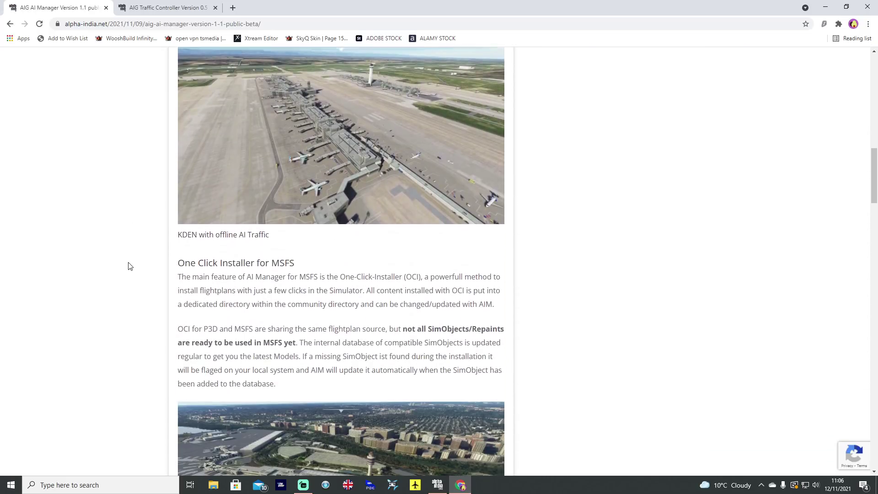
# Scroll the article down to the Final words section with the ai-manager beta download link.
pyautogui.scroll(-16, 128, 267)
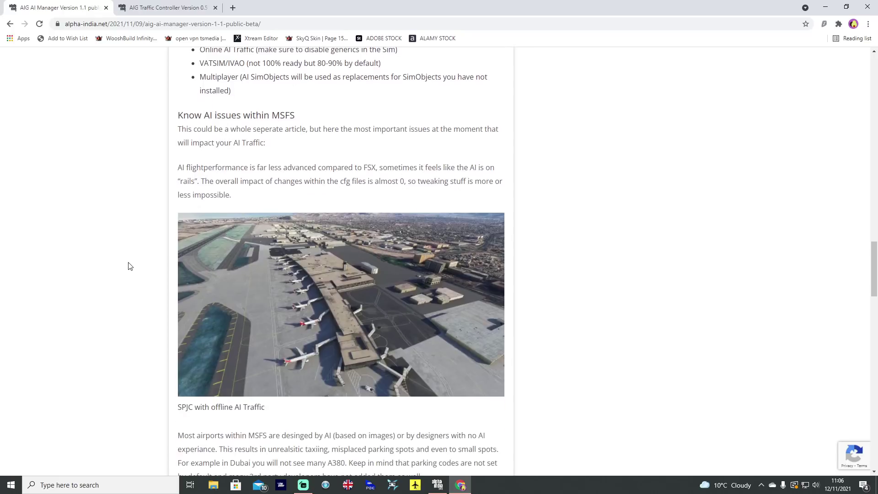
pyautogui.scroll(-17, 129, 266)
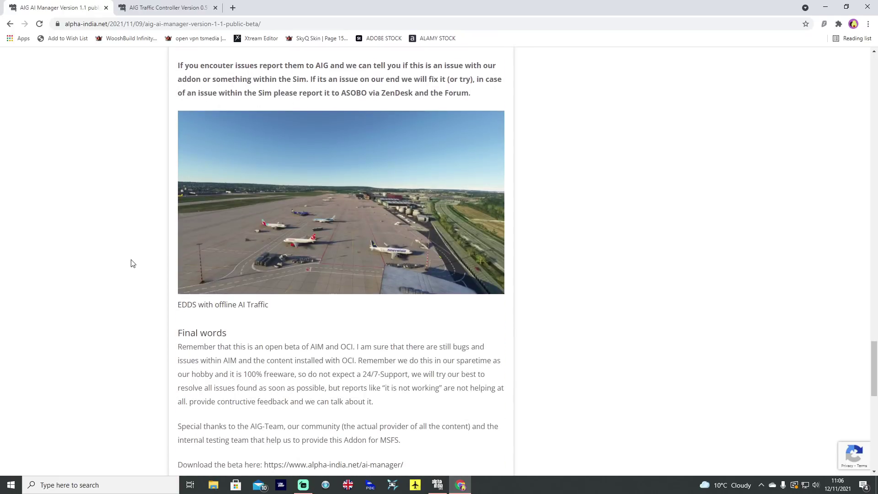
pyautogui.scroll(-6, 130, 264)
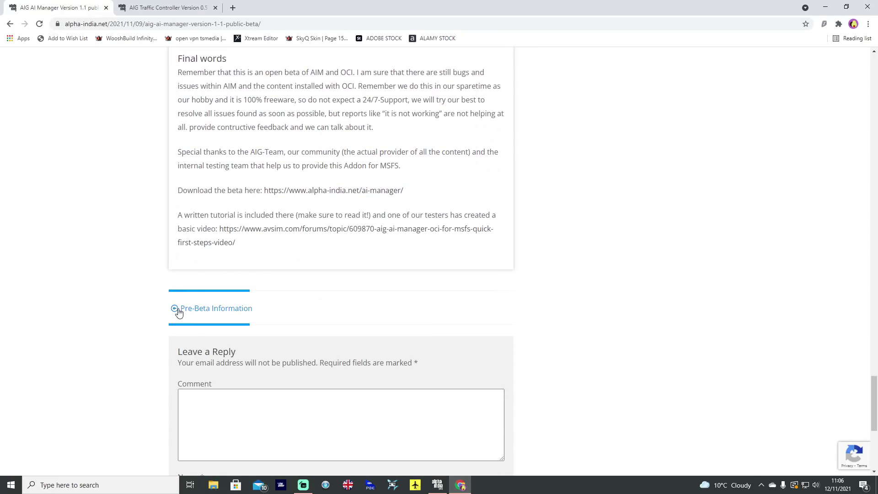
pyautogui.scroll(2, 136, 210)
pyautogui.moveTo(178, 151); pyautogui.dragTo(296, 151)
pyautogui.click(296, 151)
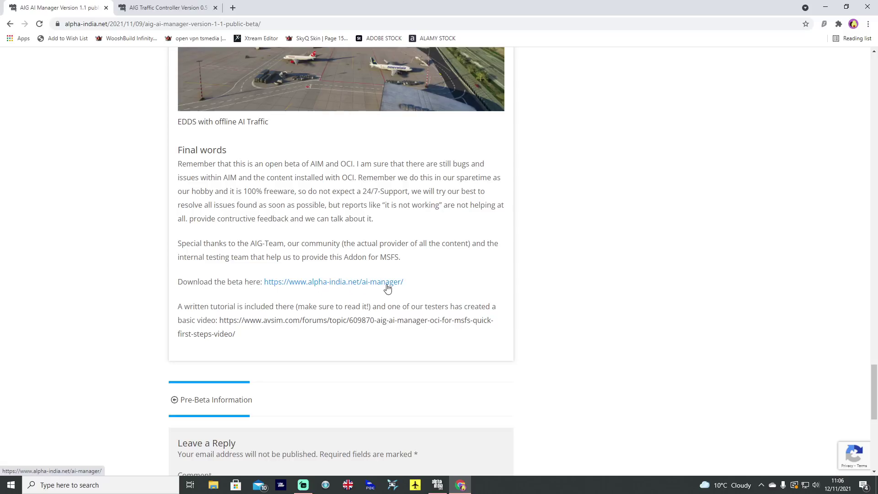
# Follow the beta link to the AI Manager page and highlight its Downloads and Public Beta 1.1 entries.
pyautogui.click(303, 289)
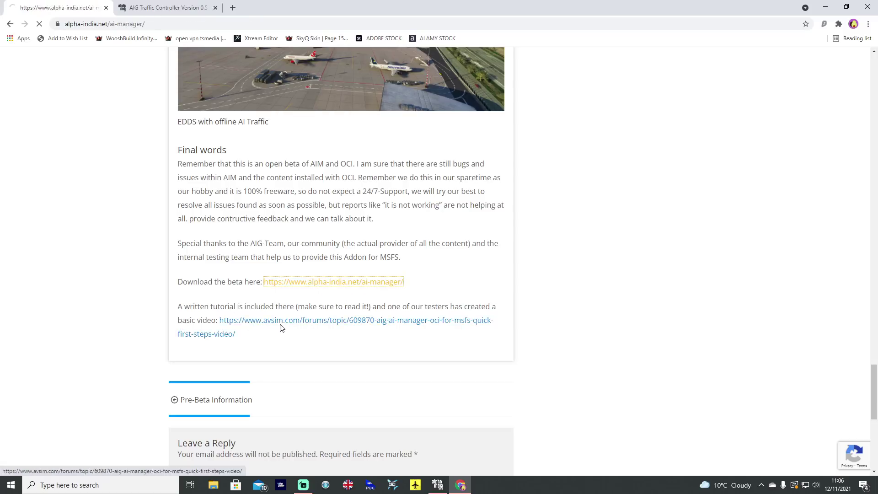
pyautogui.scroll(-6, 127, 279)
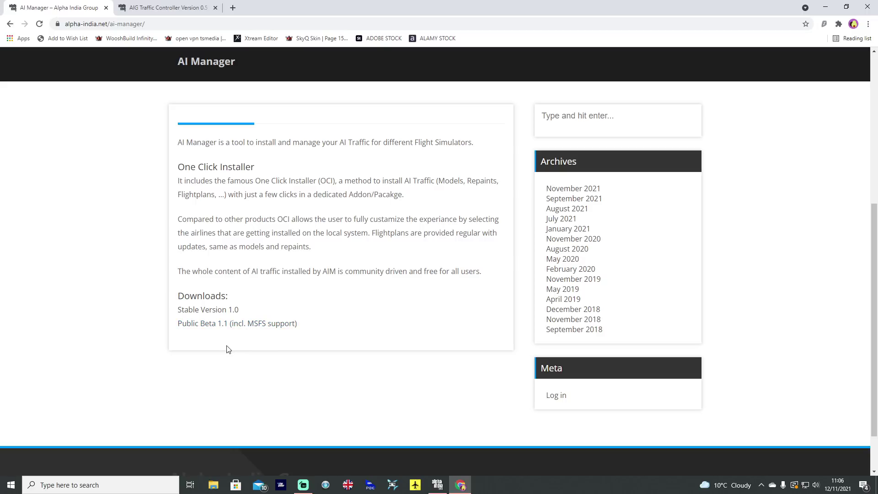
pyautogui.moveTo(178, 297); pyautogui.dragTo(314, 328)
pyautogui.click(263, 348)
pyautogui.moveTo(172, 325); pyautogui.dragTo(320, 330)
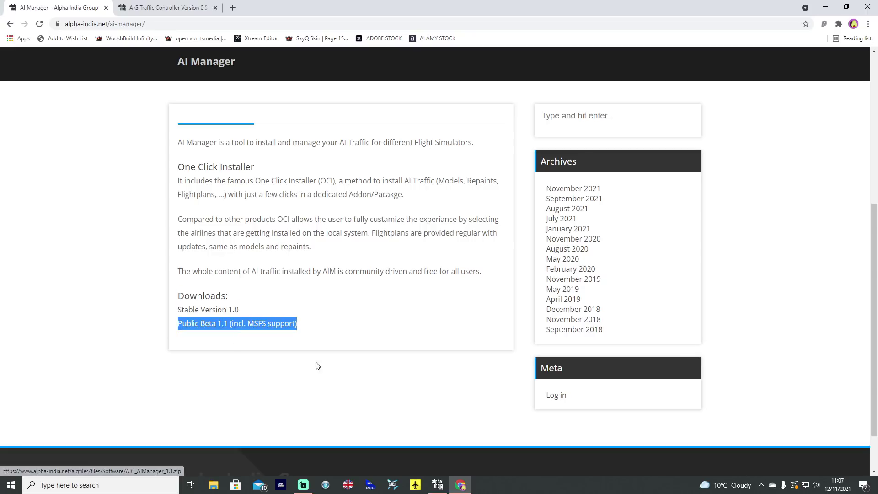
pyautogui.click(317, 329)
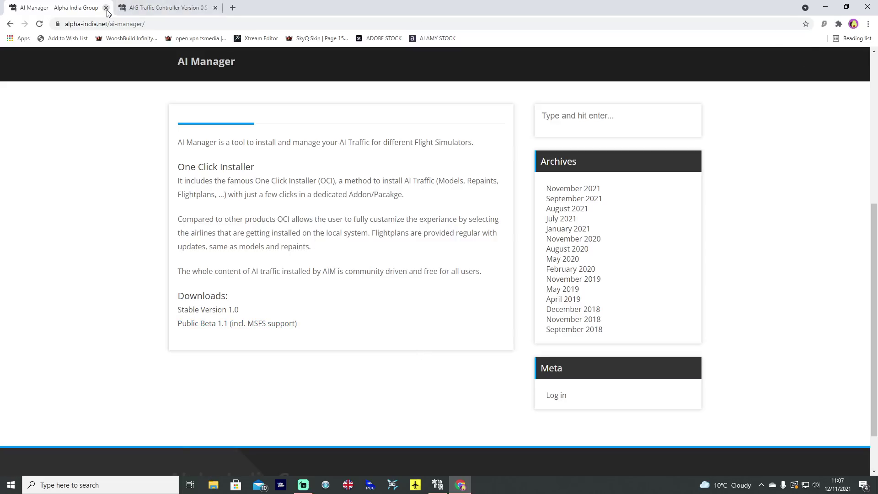
# Close Chrome and open AI Manager's Settings on the Updates page with the flightplan sources.
pyautogui.click(866, 8)
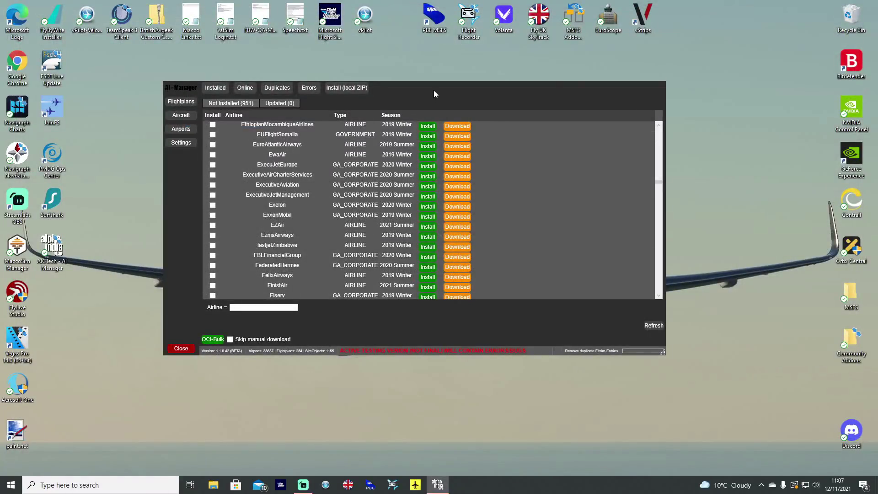
pyautogui.moveTo(433, 90); pyautogui.dragTo(432, 95)
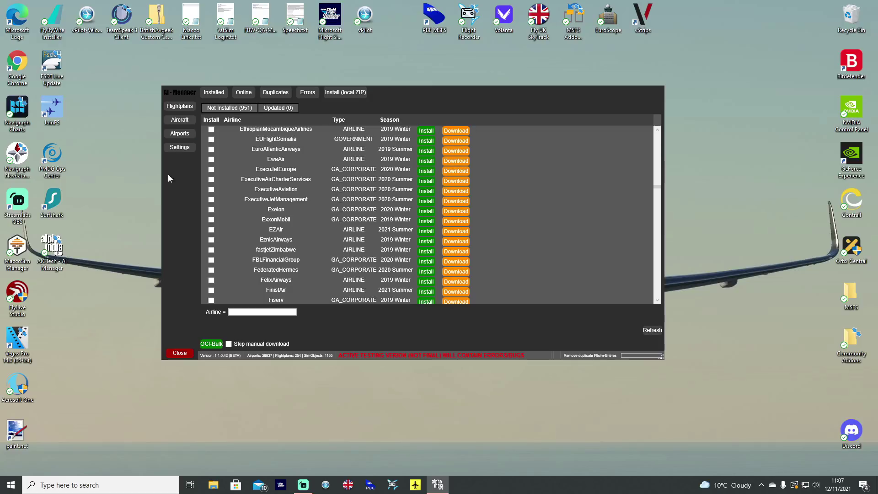
pyautogui.click(180, 147)
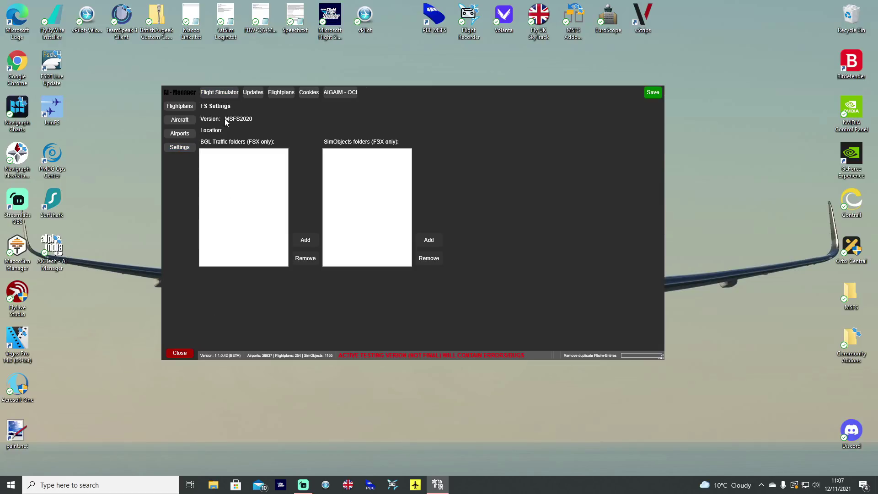
pyautogui.moveTo(225, 121)
pyautogui.mouseDown()
pyautogui.moveTo(259, 118)
pyautogui.moveTo(223, 122)
pyautogui.mouseUp()
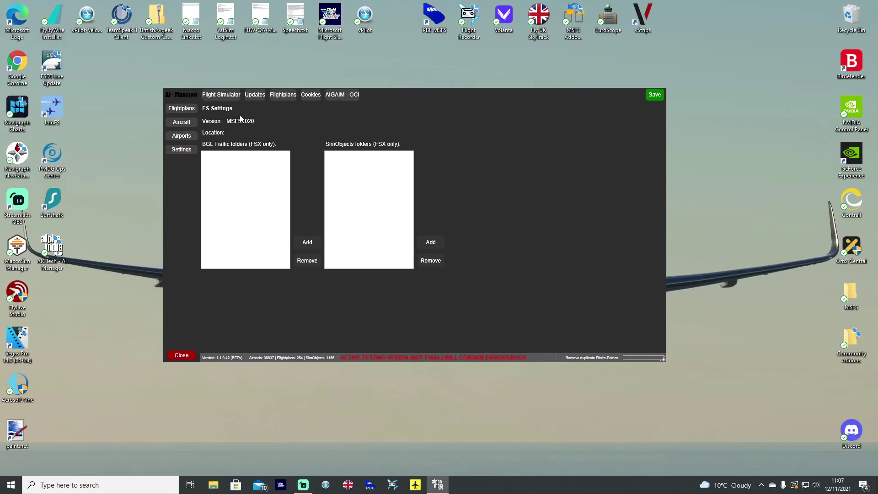
pyautogui.click(253, 96)
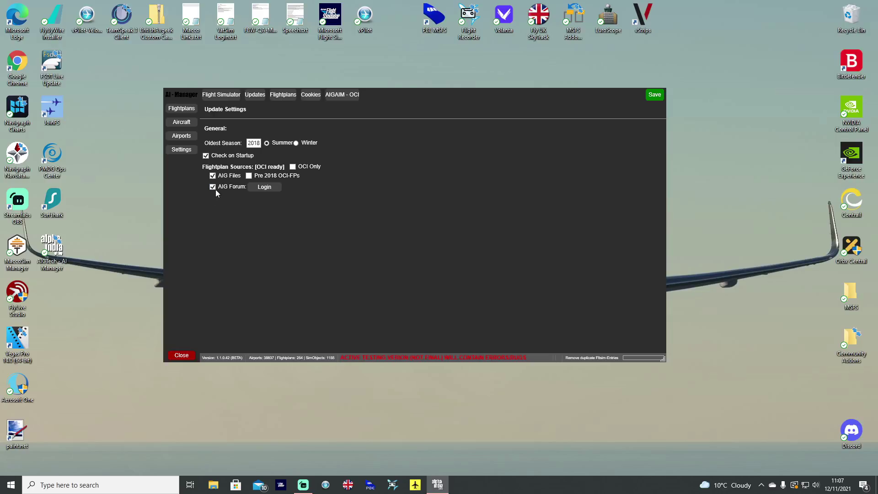
pyautogui.click(263, 187)
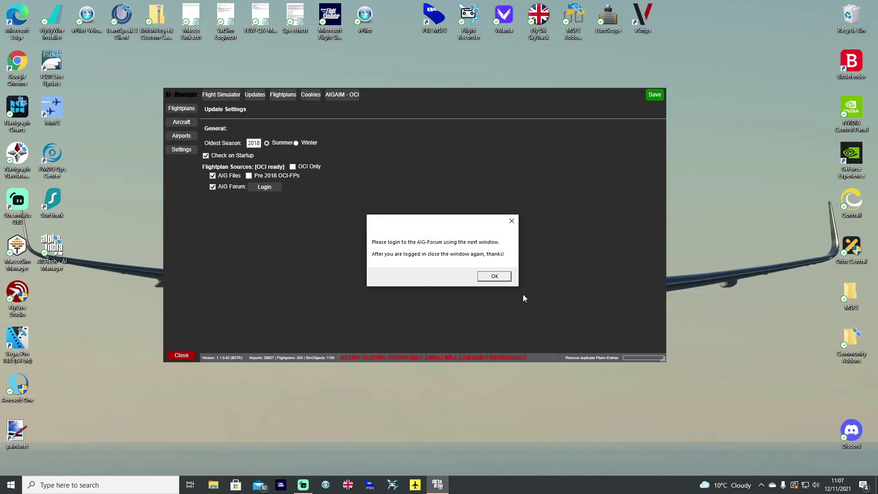
pyautogui.click(495, 276)
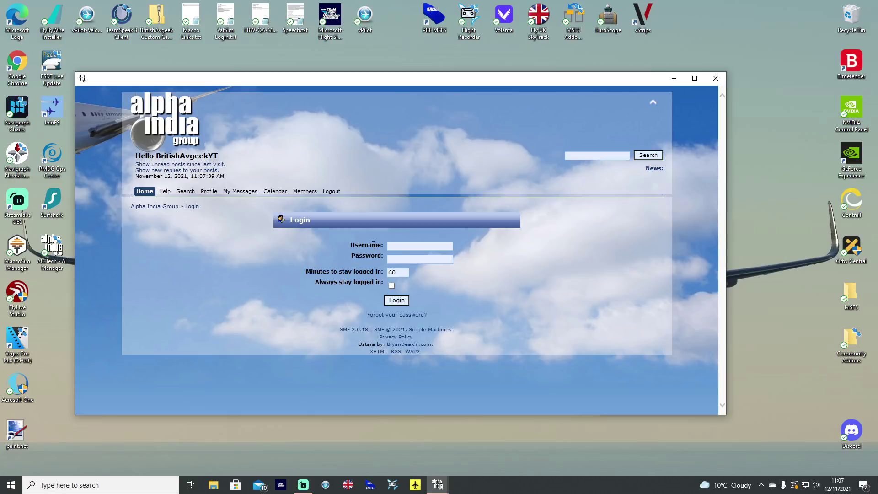
pyautogui.click(715, 78)
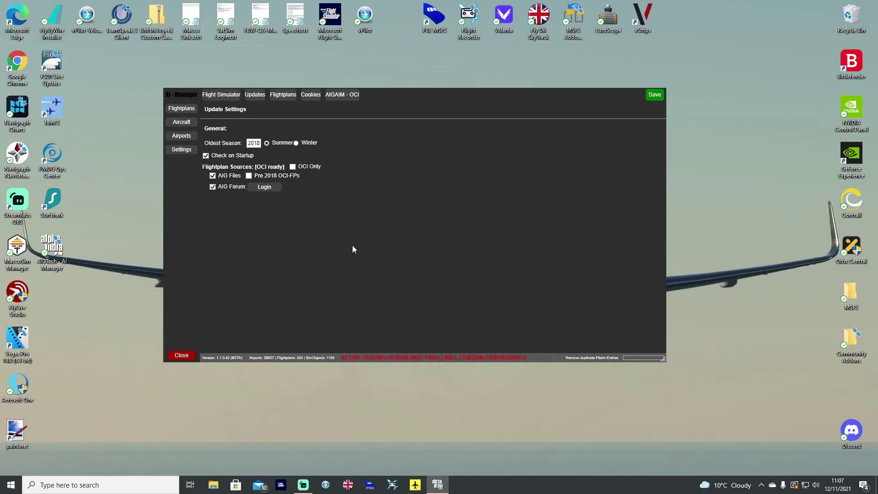
pyautogui.click(263, 187)
pyautogui.click(493, 276)
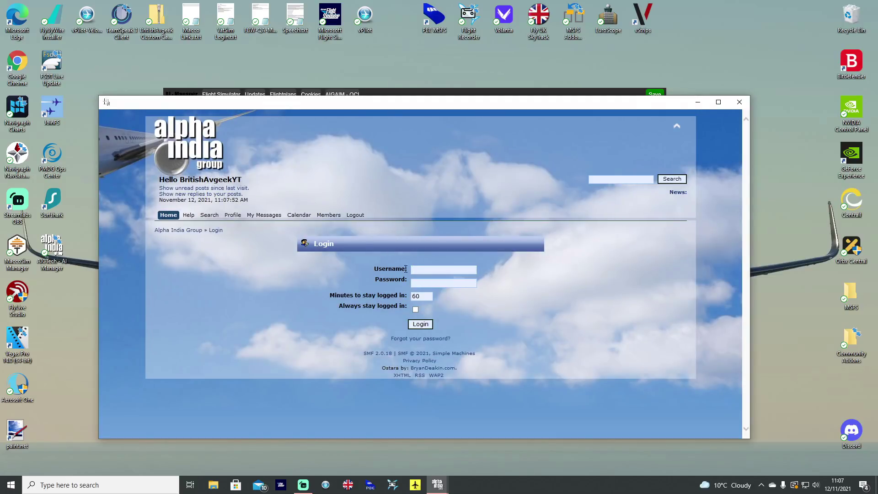
pyautogui.click(416, 310)
pyautogui.click(740, 102)
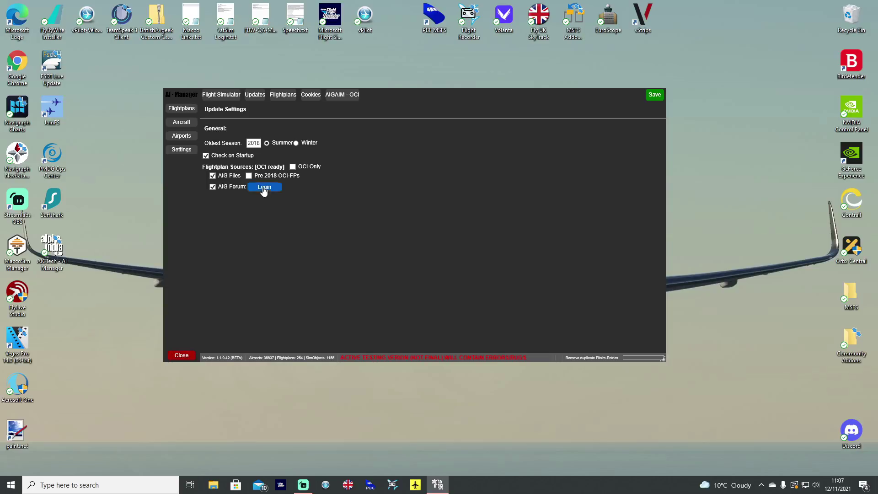
pyautogui.click(277, 98)
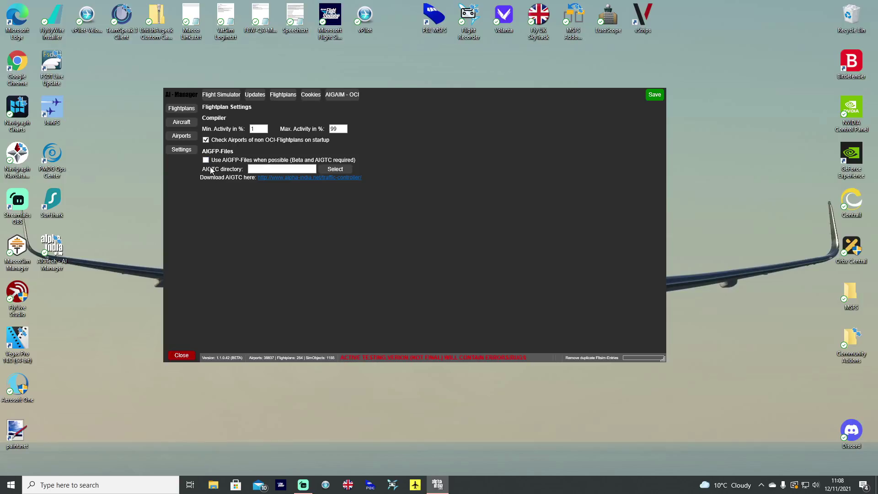
pyautogui.click(327, 169)
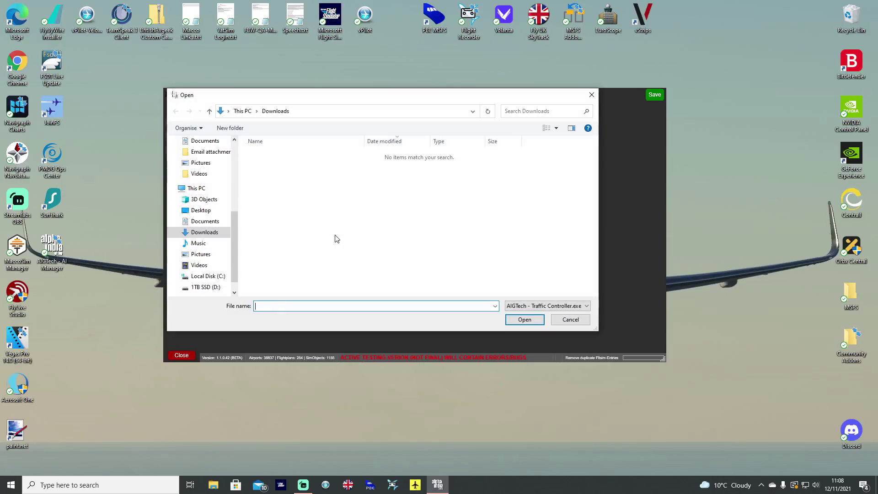
pyautogui.click(224, 308)
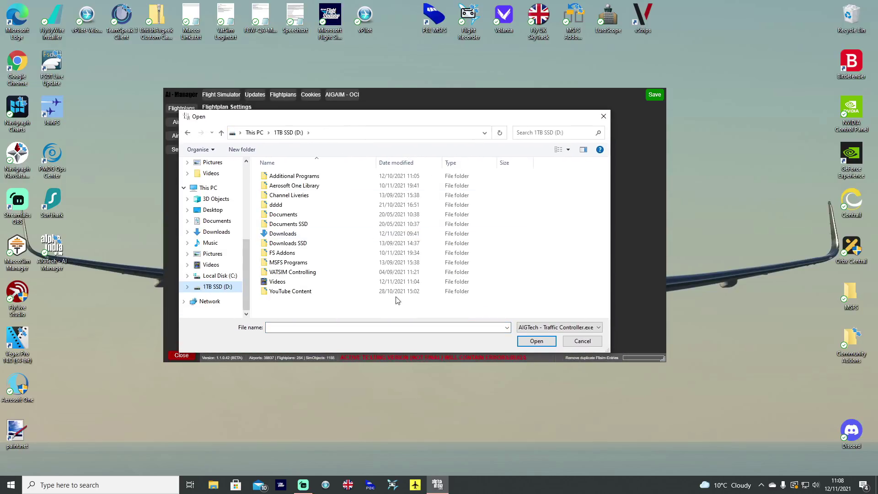
pyautogui.click(582, 341)
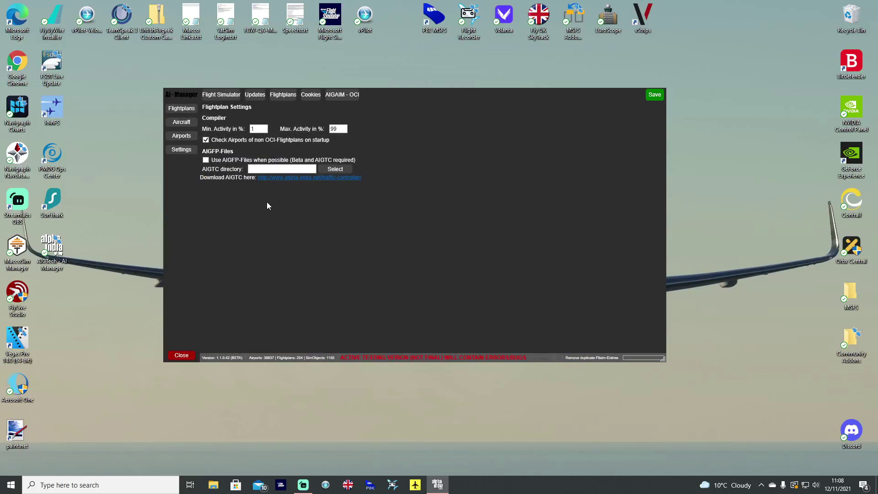
# Log in to AVSIM from the Cookies settings, accepting its notice and script errors, then close the login window.
pyautogui.click(257, 169)
pyautogui.click(310, 97)
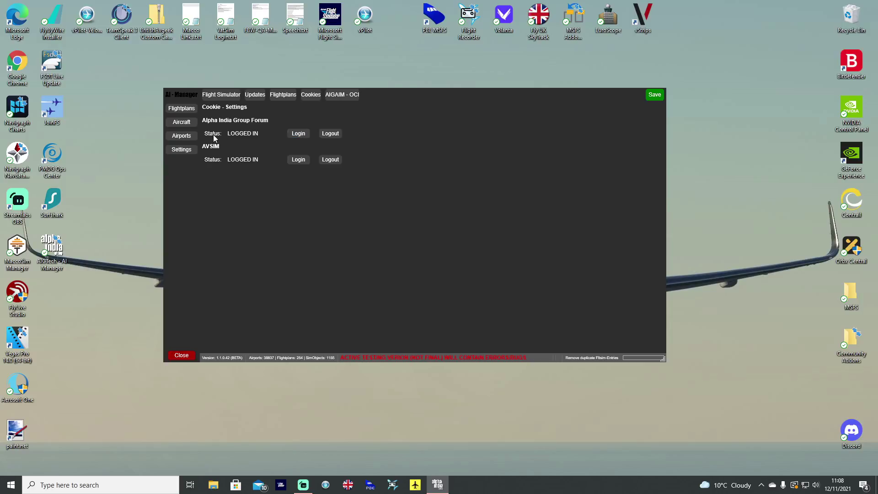
pyautogui.click(298, 160)
pyautogui.click(484, 283)
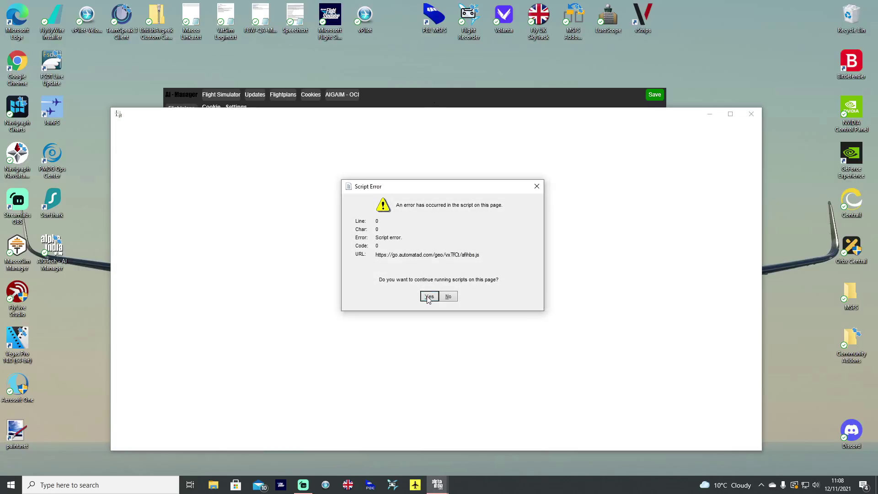
pyautogui.click(430, 296)
pyautogui.click(430, 297)
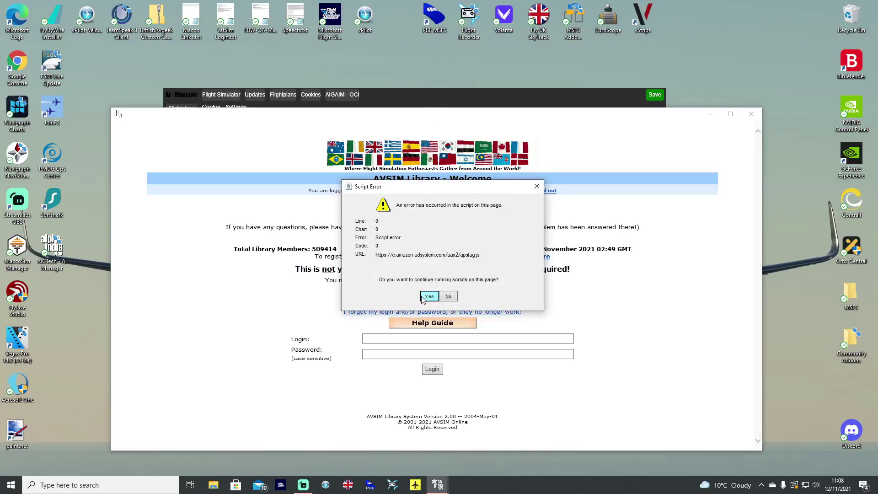
pyautogui.click(429, 296)
pyautogui.moveTo(383, 116); pyautogui.dragTo(375, 77)
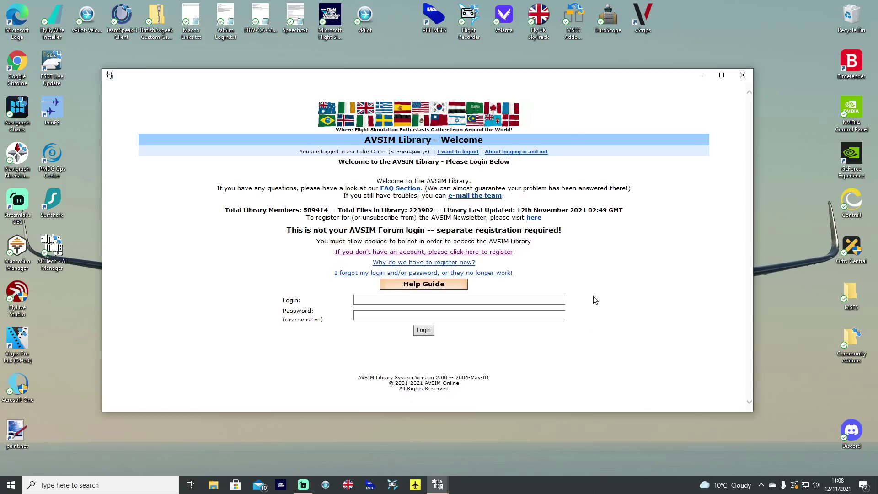
pyautogui.click(742, 75)
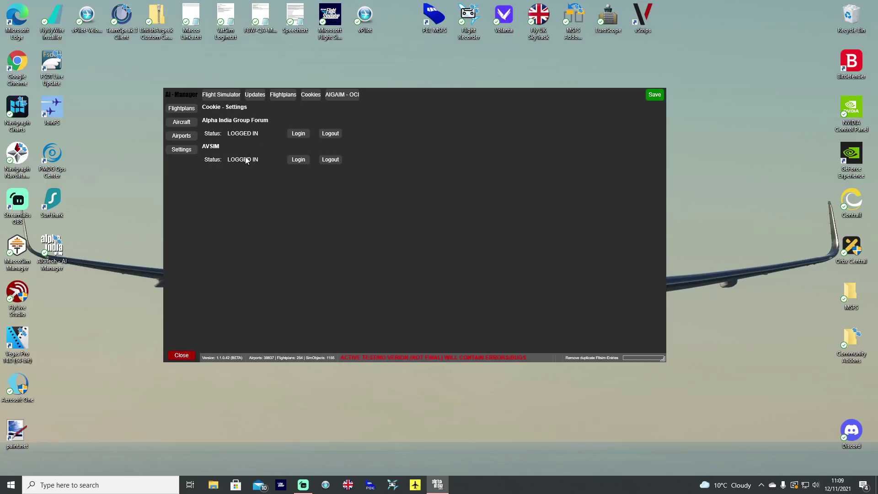
pyautogui.click(339, 96)
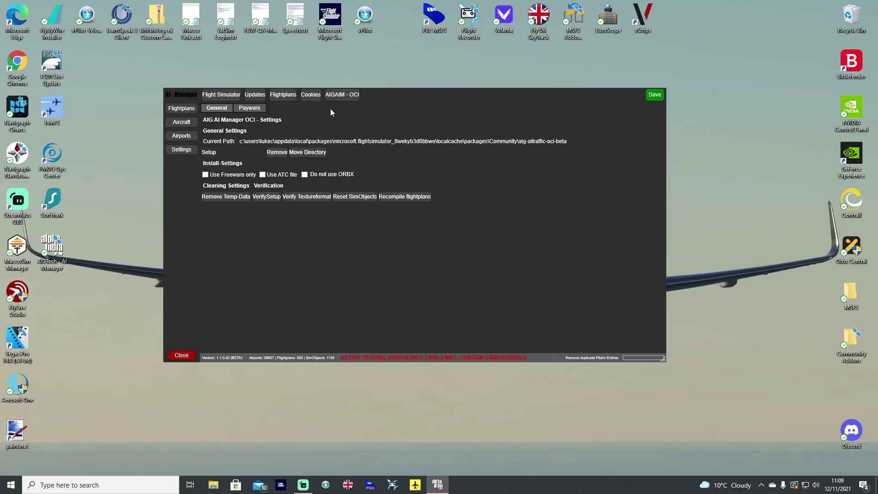
pyautogui.click(243, 107)
pyautogui.moveTo(244, 139)
pyautogui.mouseDown()
pyautogui.moveTo(254, 134)
pyautogui.moveTo(237, 138)
pyautogui.mouseUp()
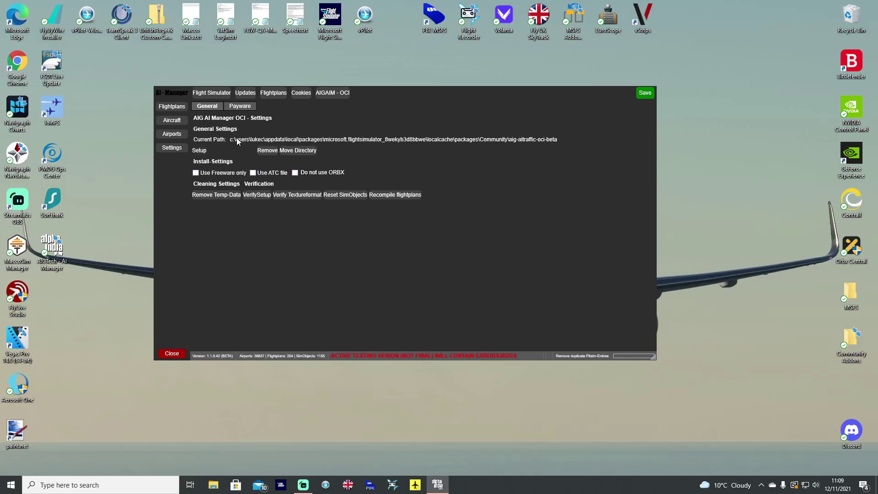
# Dismiss the desktop shortcut menu and open AI Manager's Flightplans list of installed airlines.
pyautogui.rightClick(57, 262)
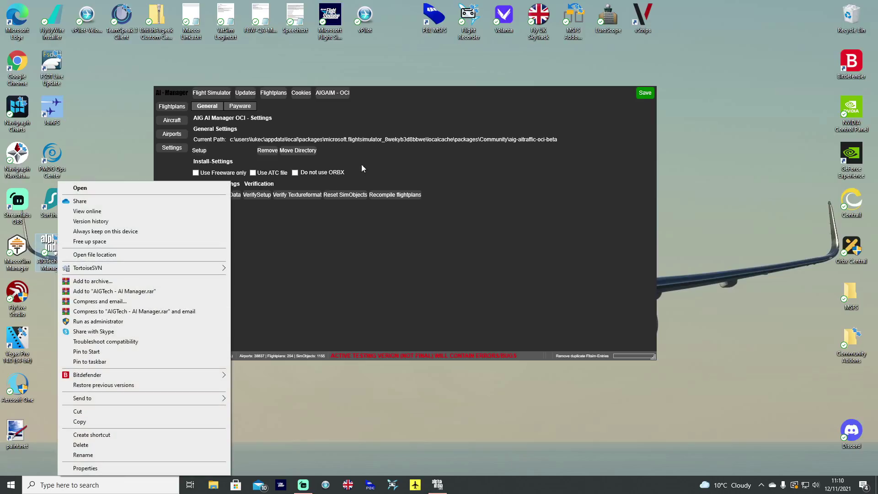
pyautogui.click(403, 272)
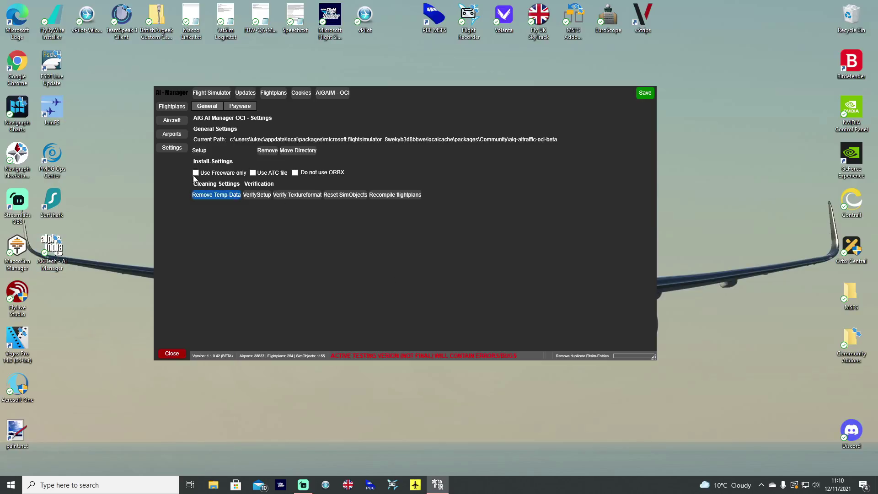
pyautogui.click(180, 109)
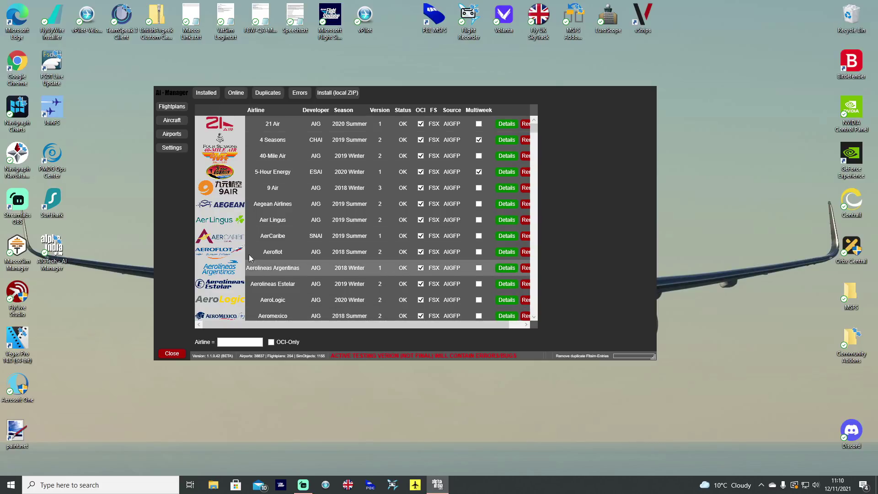
# Show the Online not-installed flightplans, scroll down and tick LOTPolishAirlines.
pyautogui.click(236, 95)
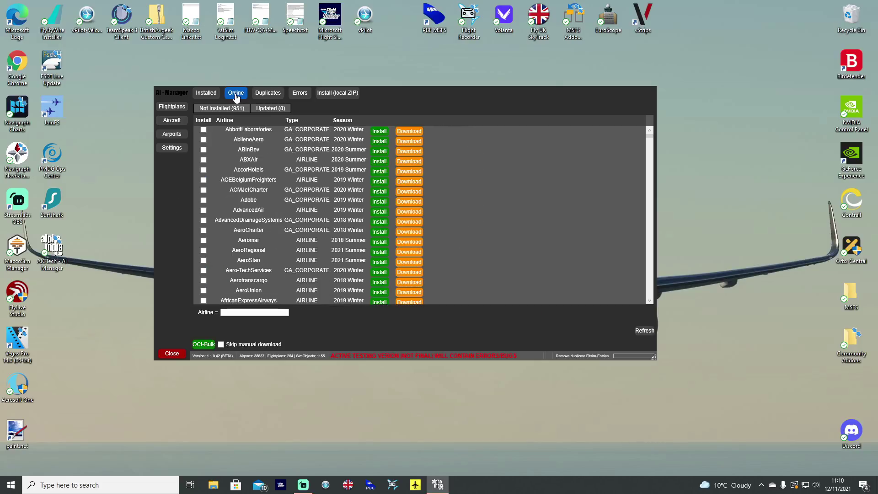
pyautogui.scroll(-15, 268, 251)
pyautogui.scroll(-15, 263, 256)
pyautogui.scroll(-15, 261, 252)
pyautogui.scroll(-15, 262, 254)
pyautogui.scroll(-15, 262, 251)
pyautogui.scroll(-15, 261, 255)
pyautogui.scroll(-15, 269, 257)
pyautogui.scroll(2, 295, 260)
pyautogui.click(204, 210)
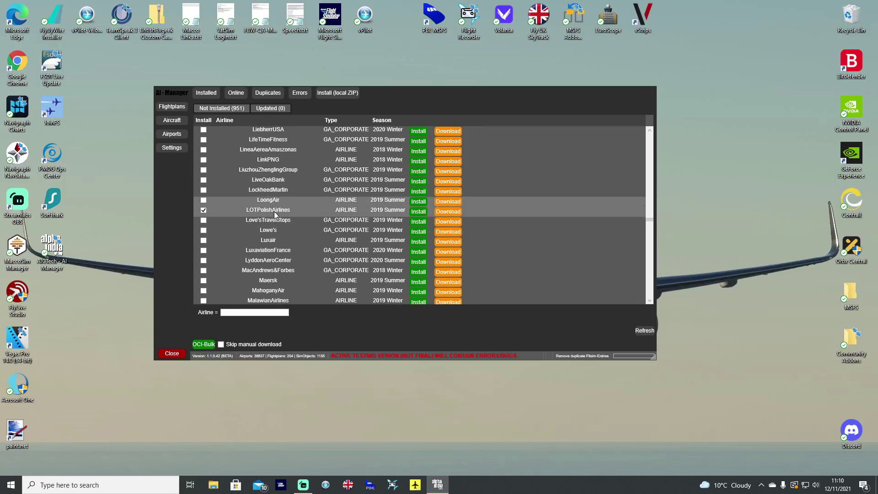
# Undo the stray Love'sTravelStops ticks so LOTPolishAirlines stays marked, then scroll the list.
pyautogui.scroll(-1, 276, 218)
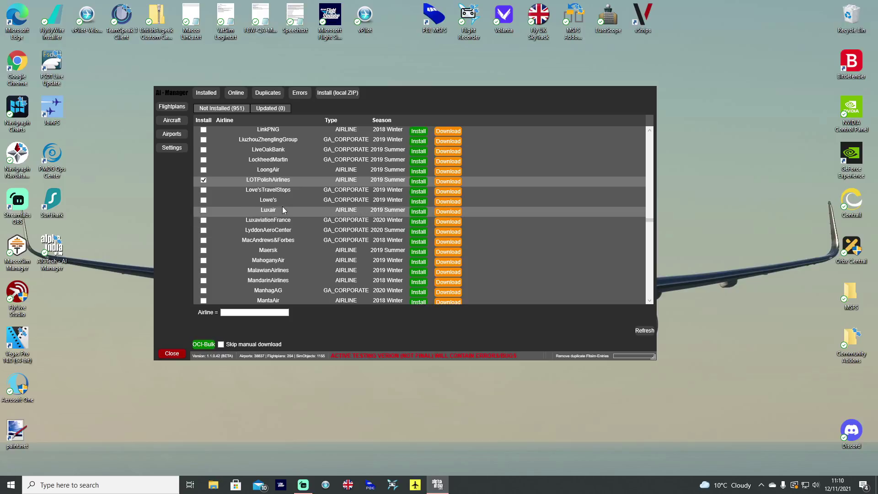
pyautogui.click(204, 180)
pyautogui.click(203, 190)
pyautogui.click(204, 190)
pyautogui.click(203, 180)
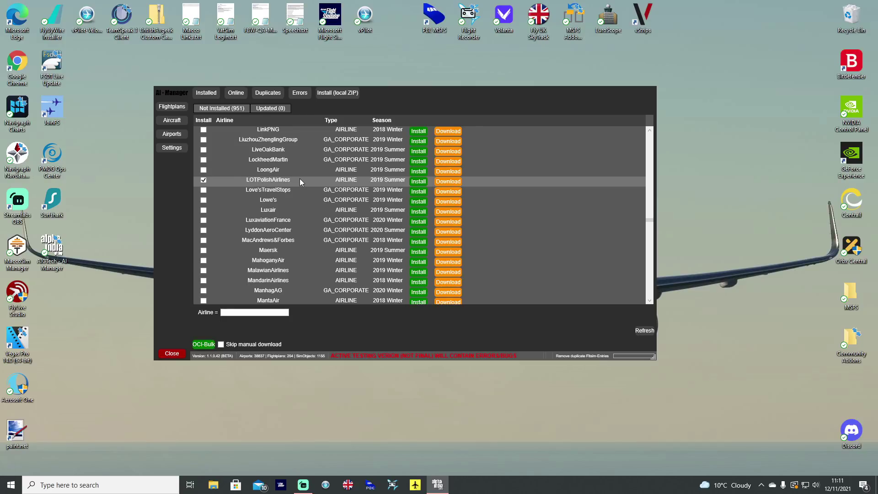
pyautogui.scroll(-3, 257, 252)
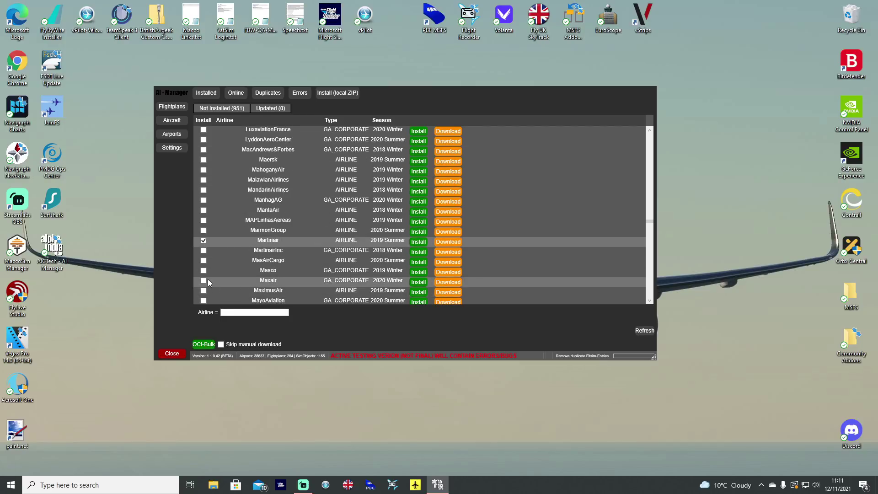
pyautogui.scroll(-8, 228, 275)
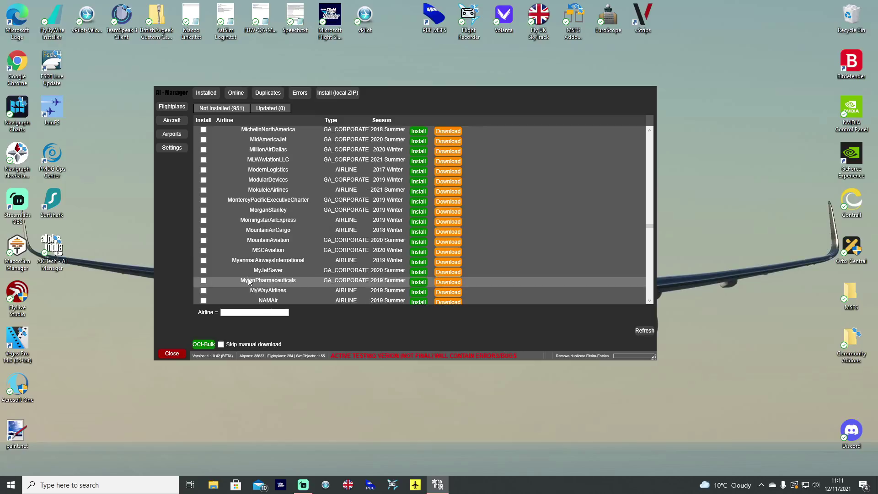
pyautogui.scroll(-6, 256, 256)
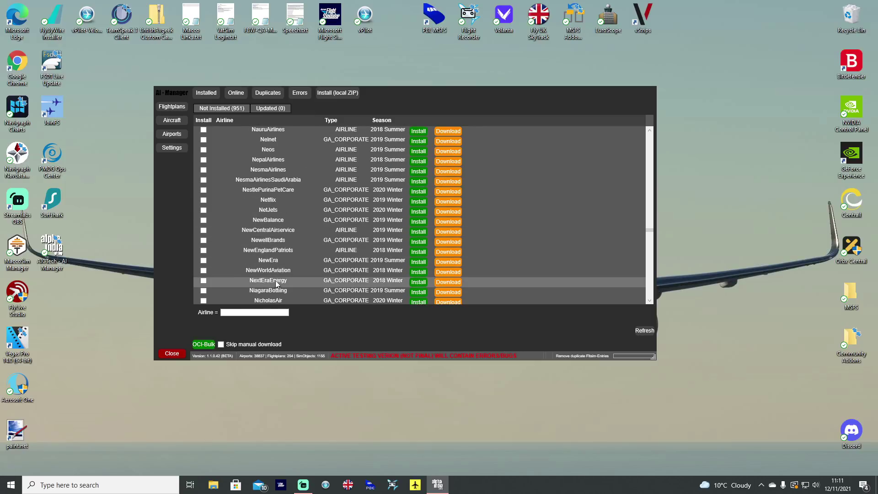
pyautogui.scroll(15, 270, 265)
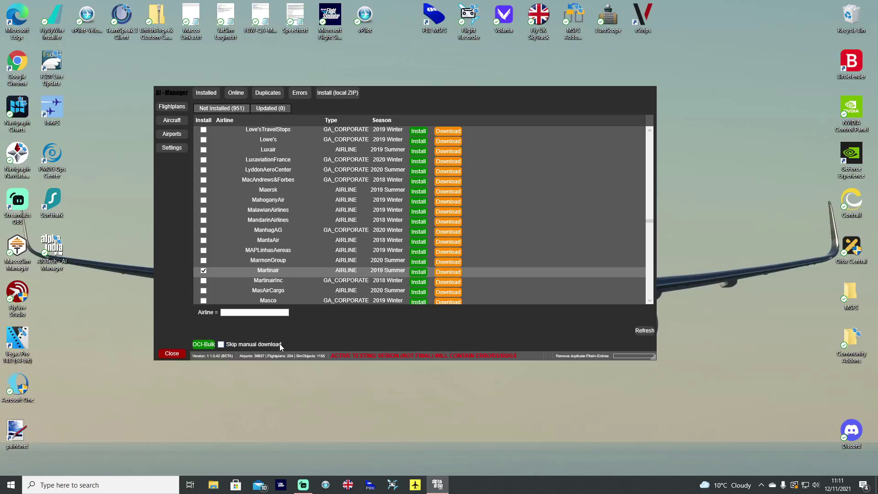
pyautogui.scroll(3, 285, 234)
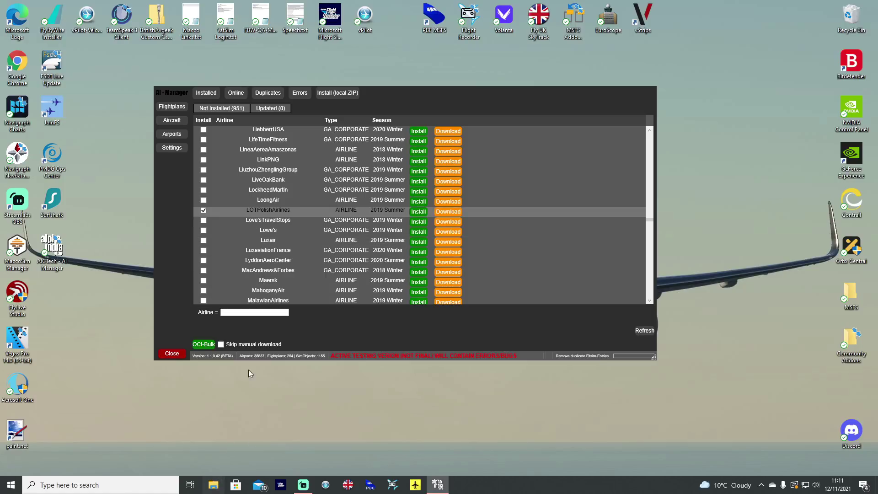
pyautogui.press('super+e')
pyautogui.doubleClick(652, 171)
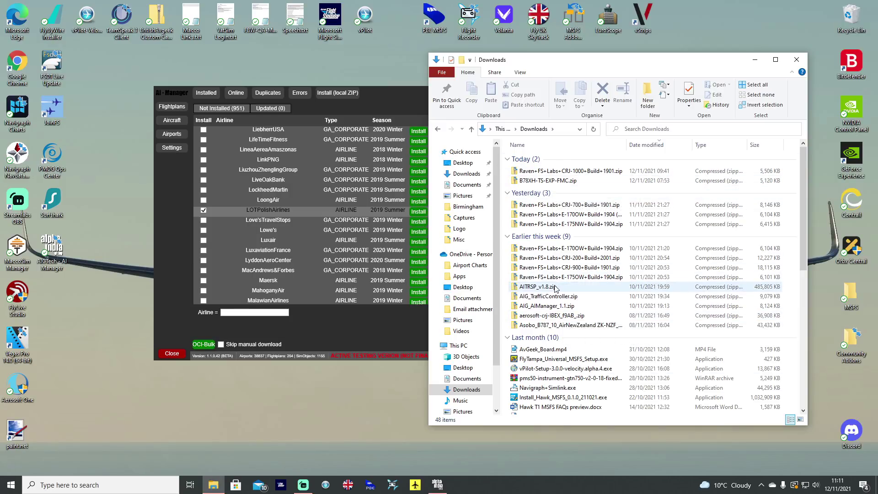
pyautogui.click(546, 250)
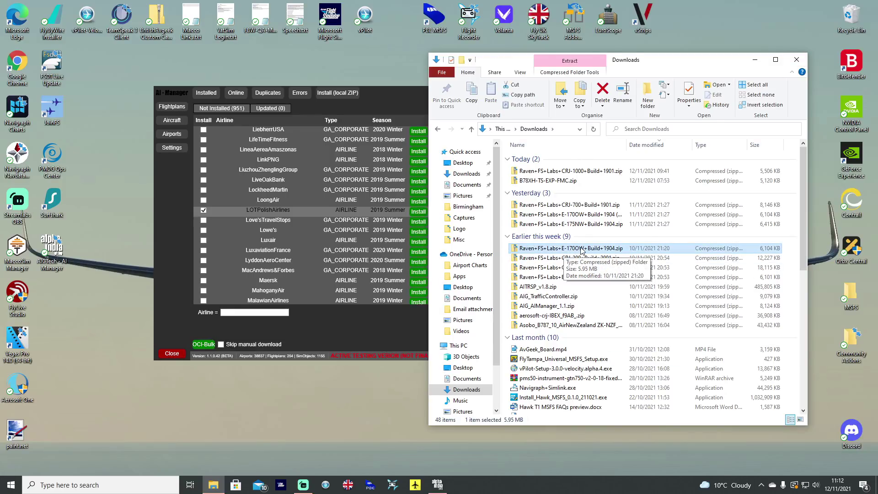
pyautogui.click(394, 95)
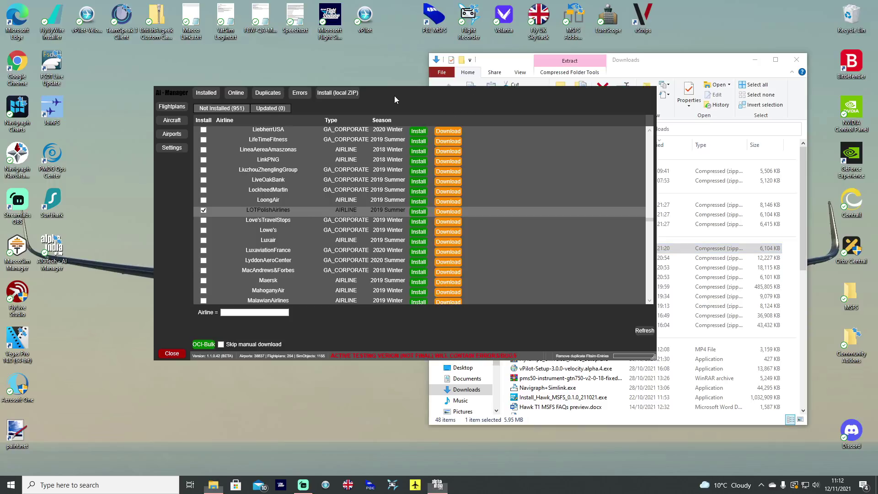
pyautogui.click(796, 59)
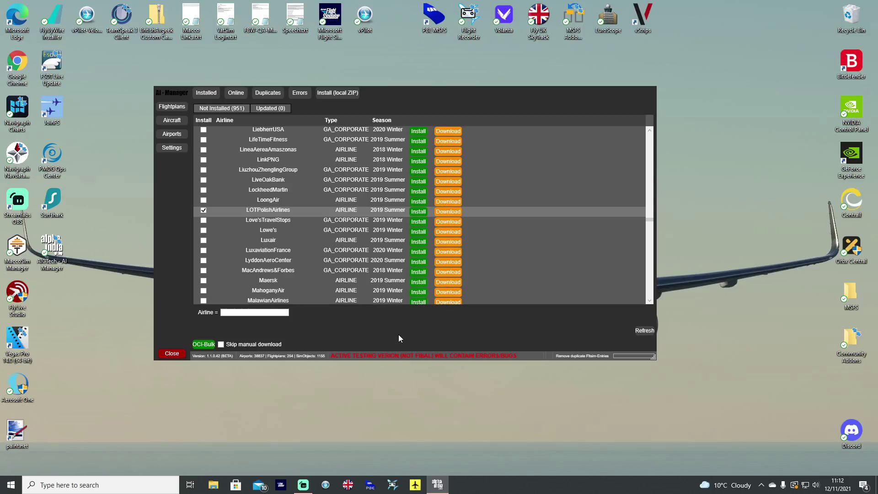
# Start the One-Click-Install of the ticked LOT Polish Airlines flightplan.
pyautogui.click(204, 344)
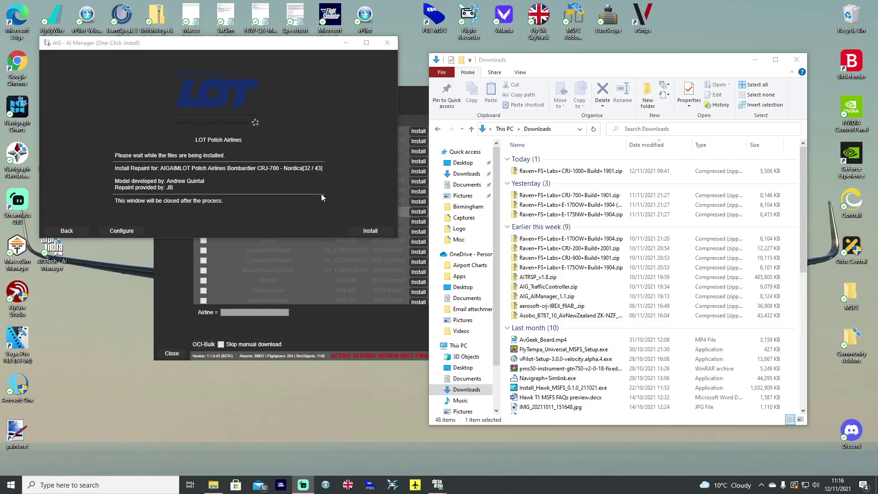
pyautogui.click(575, 260)
pyautogui.click(577, 238)
pyautogui.click(578, 214)
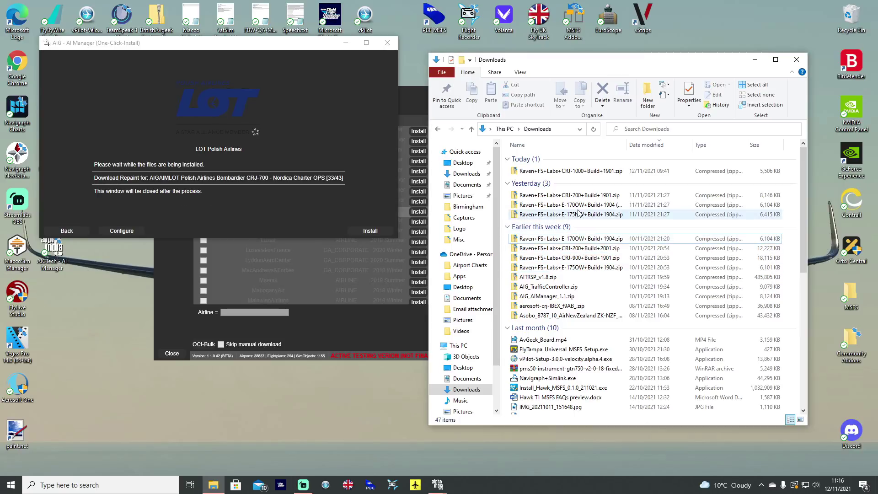
pyautogui.click(578, 171)
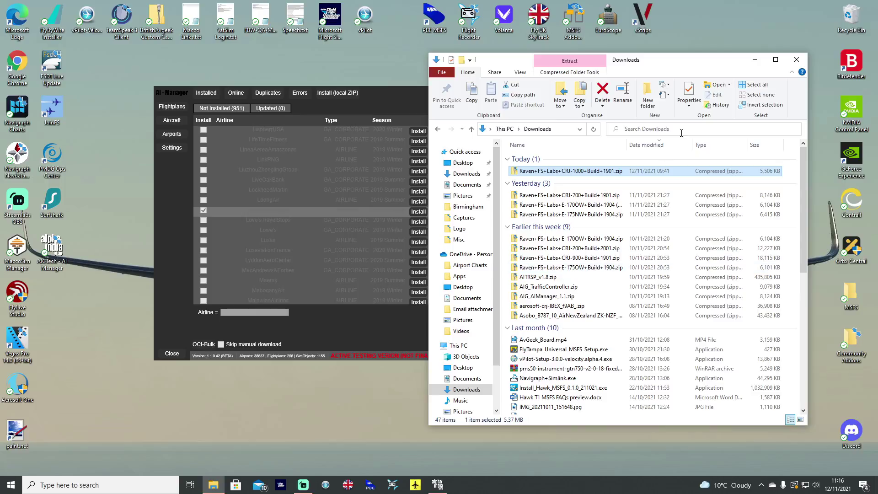
# Close the Downloads folder window and scroll the not-installed flightplan list.
pyautogui.click(795, 60)
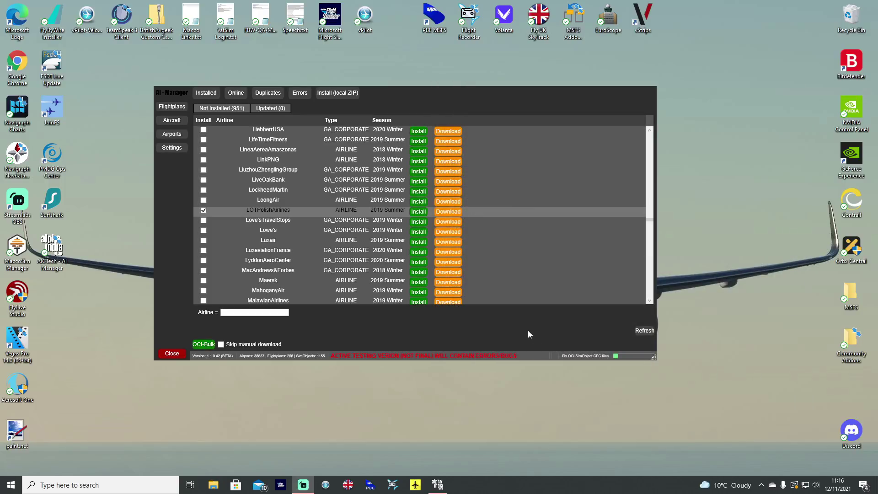
pyautogui.scroll(-3, 343, 258)
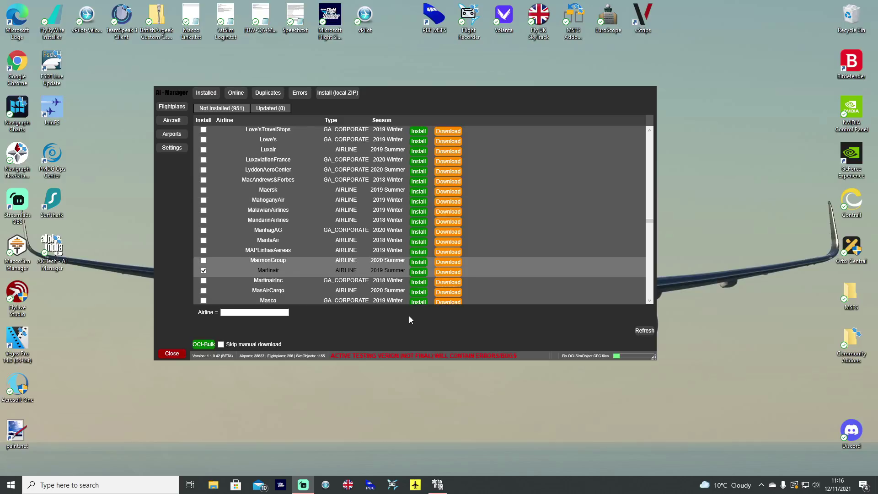
pyautogui.scroll(-1, 630, 364)
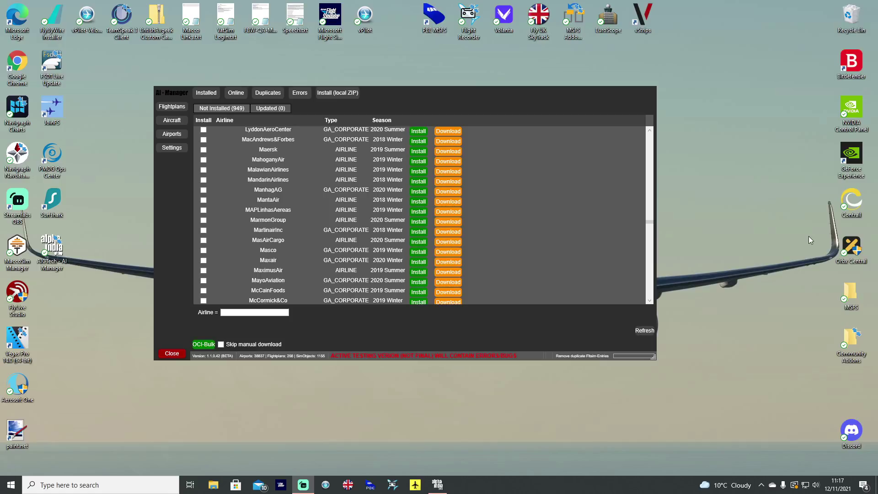
# Open Settings and go via Cookies to the AIGAIM - OCI page showing the install path.
pyautogui.click(175, 150)
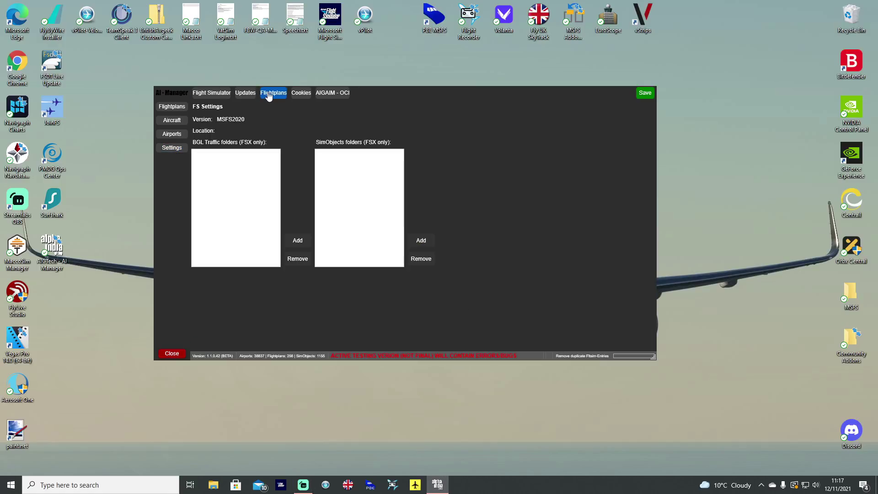
pyautogui.click(301, 93)
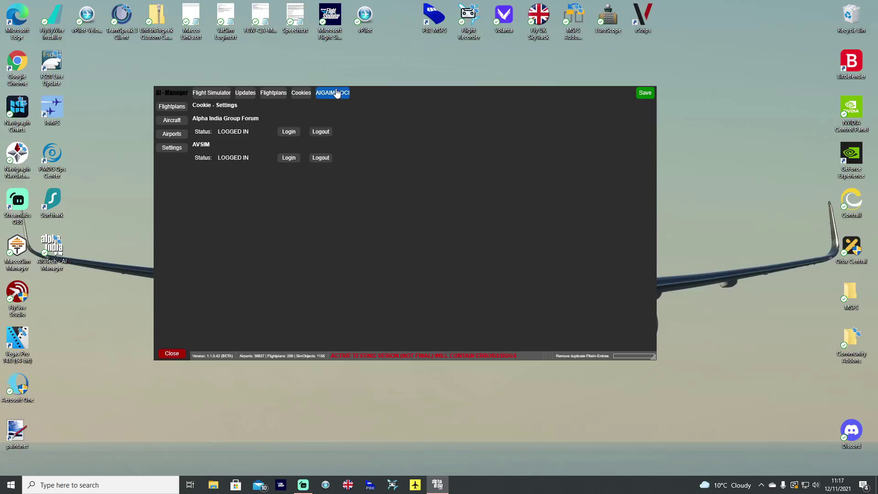
pyautogui.click(334, 94)
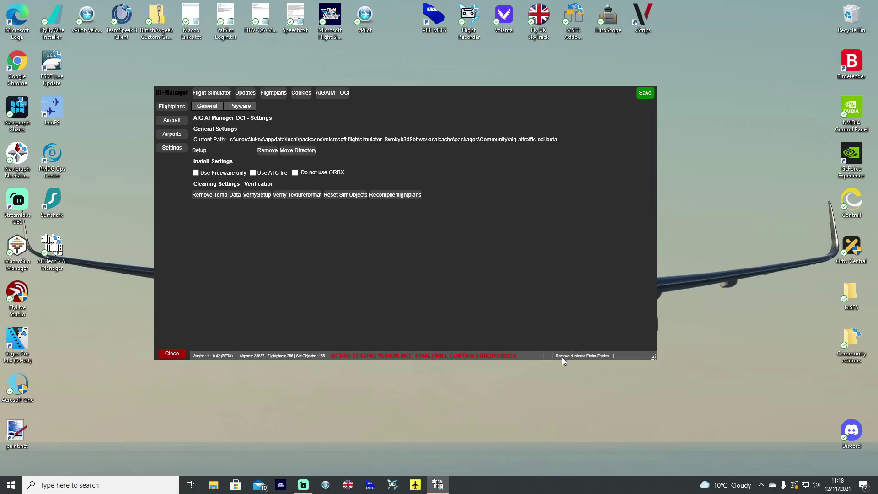
# Launch ModelMatchingMagic.exe from D:\FS Addons\ModelMatchingMagic, then open the Microsoft.FlightSimulator data folder.
pyautogui.click(213, 485)
pyautogui.scroll(-3, 467, 371)
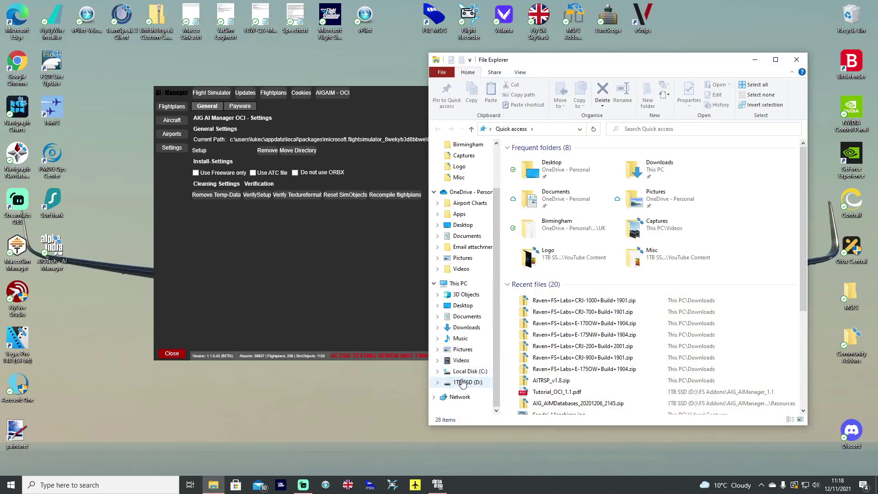
pyautogui.click(467, 383)
pyautogui.doubleClick(543, 242)
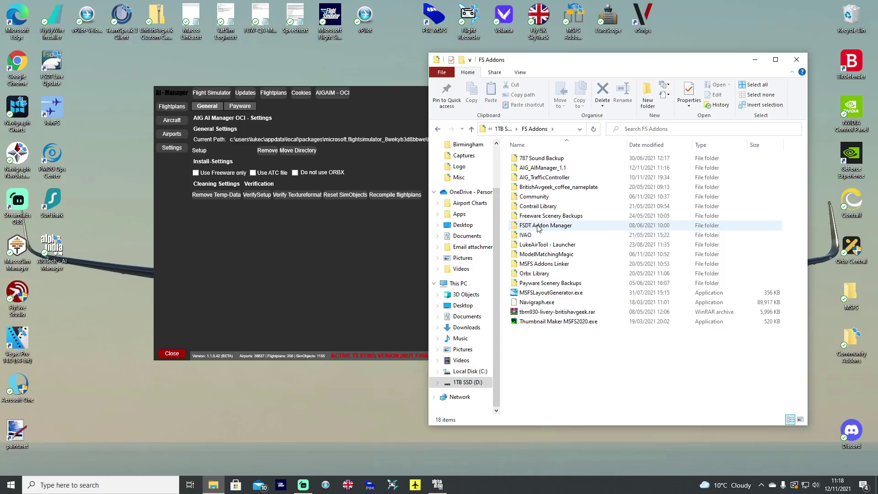
pyautogui.doubleClick(535, 256)
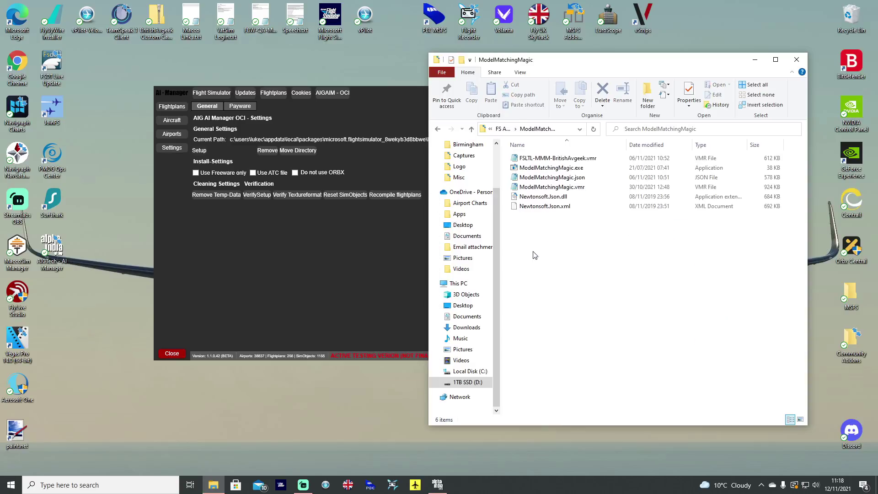
pyautogui.doubleClick(544, 168)
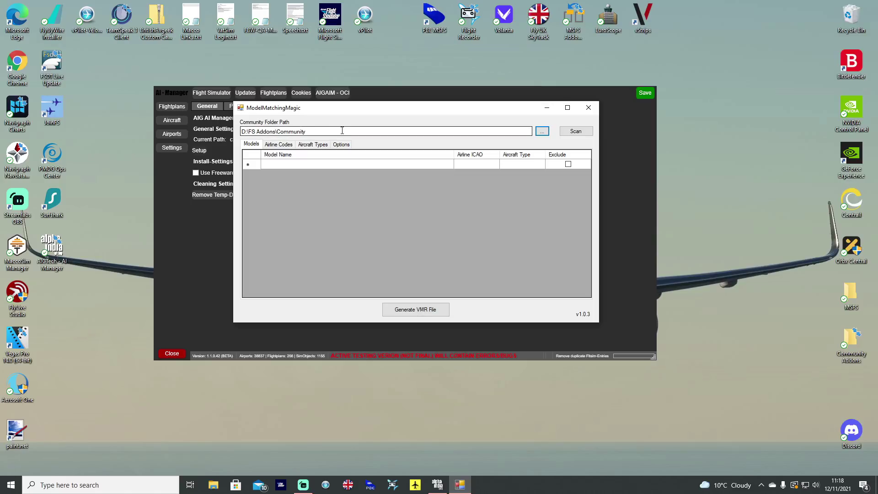
pyautogui.click(543, 134)
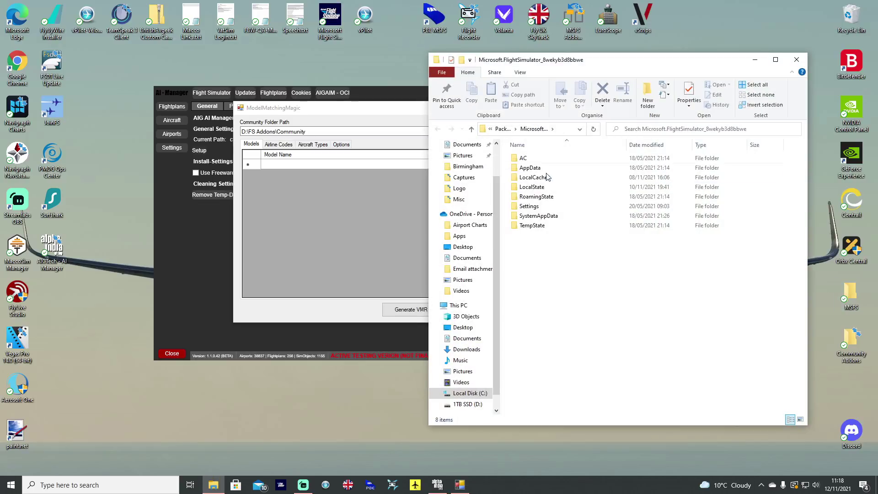
# Browse into LocalCache\Packages\Community\aig-aitraffic-oci-beta in File Explorer.
pyautogui.doubleClick(547, 177)
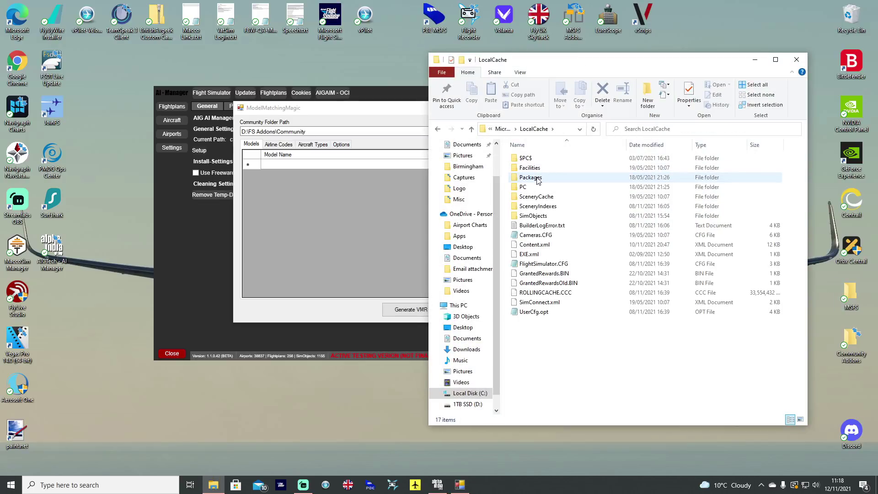
pyautogui.doubleClick(538, 180)
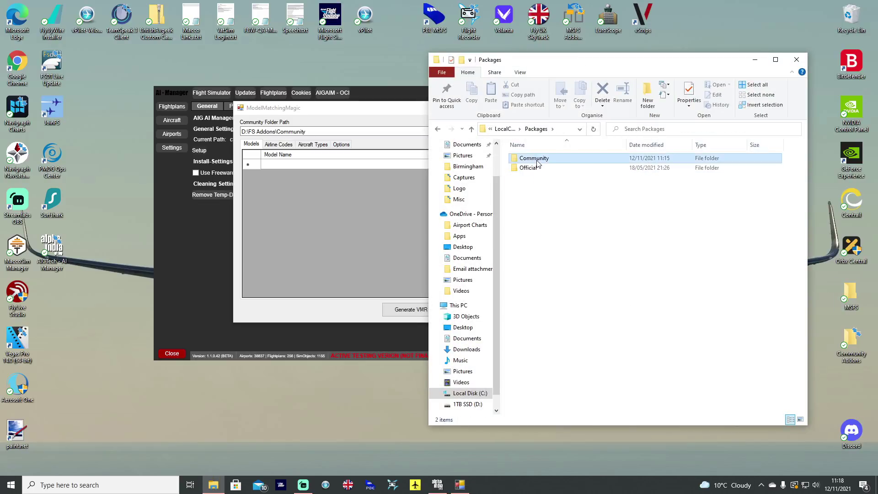
pyautogui.doubleClick(532, 159)
pyautogui.scroll(-5, 594, 251)
pyautogui.scroll(-7, 603, 323)
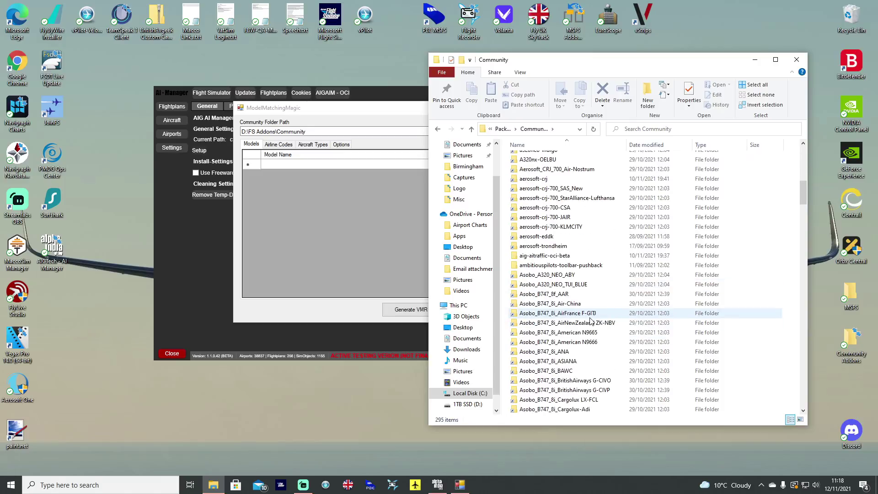
pyautogui.click(545, 257)
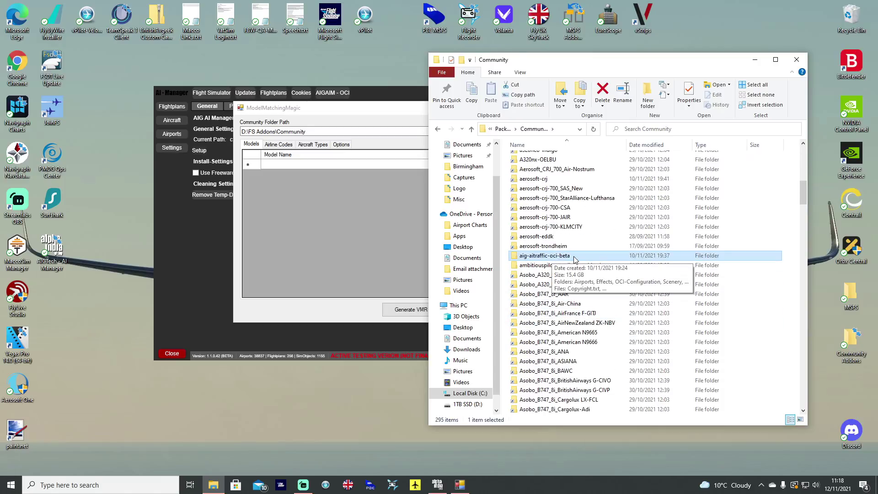
pyautogui.doubleClick(572, 260)
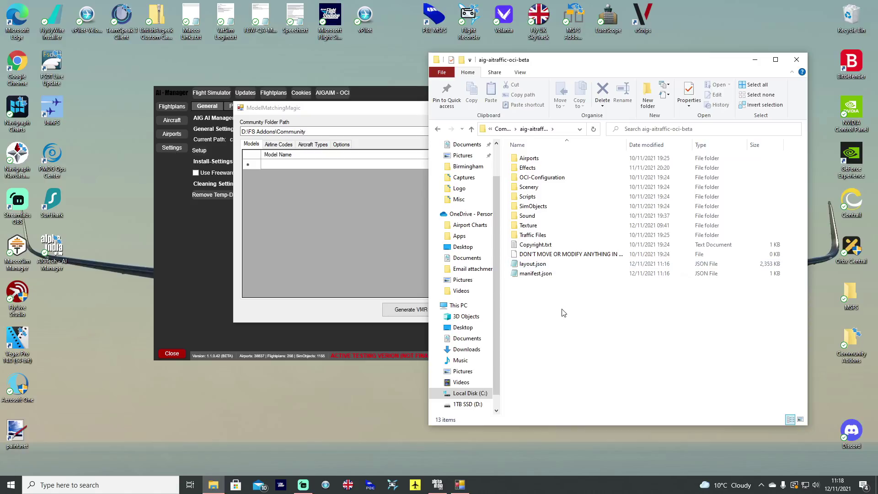
# Copy the aig-aitraffic-oci-beta folder path and paste it over D:\FS Addons\Community as the Community Folder Path.
pyautogui.click(570, 128)
pyautogui.rightClick(566, 128)
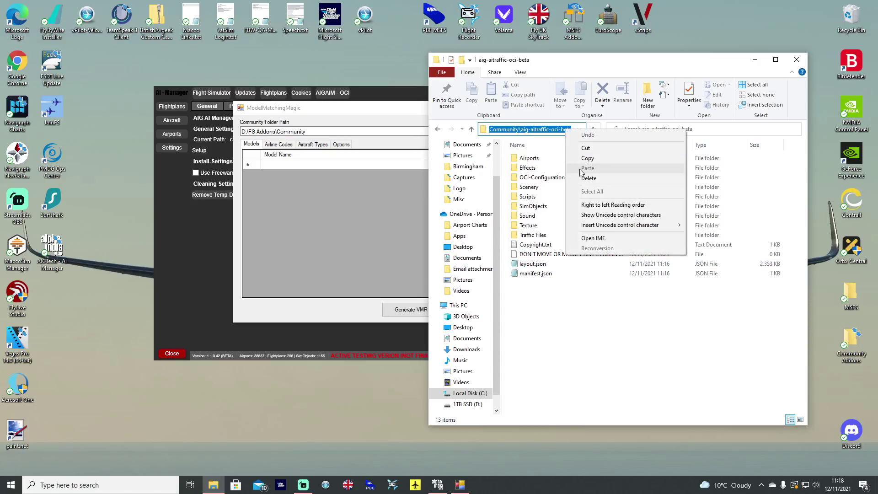
pyautogui.click(582, 160)
pyautogui.click(362, 133)
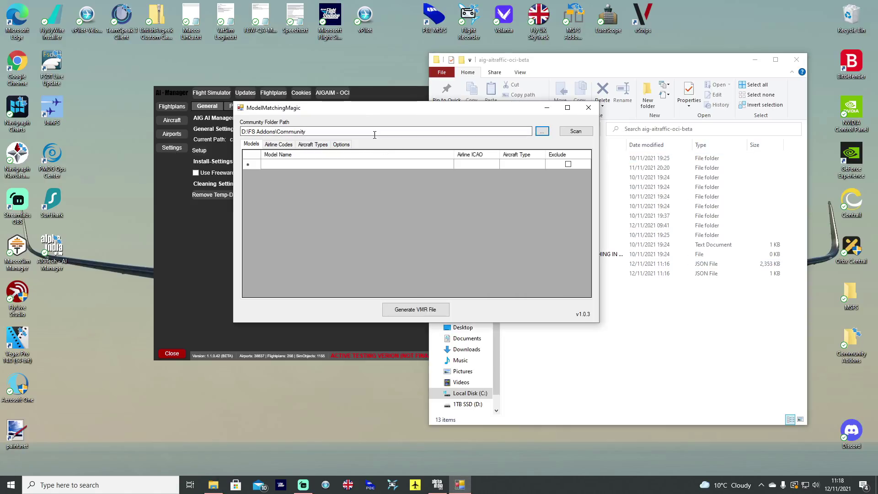
pyautogui.moveTo(359, 132); pyautogui.dragTo(198, 122)
pyautogui.hotkey('ctrl', 'v')
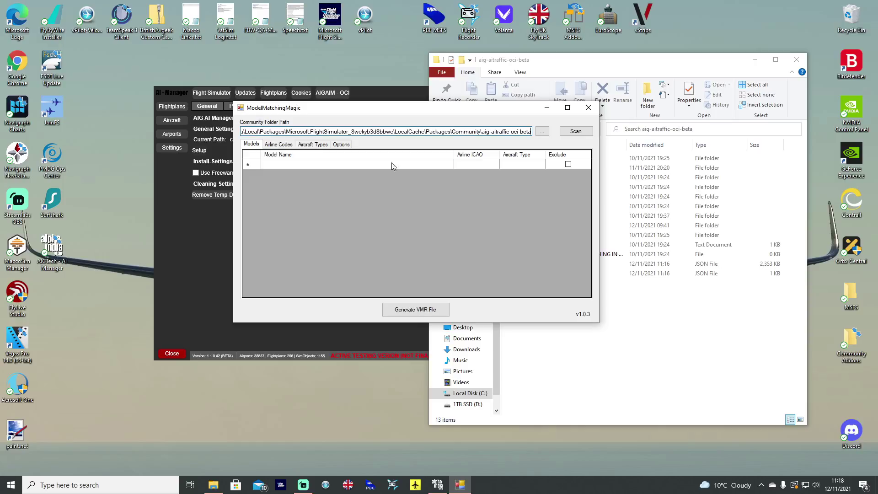
# Scan the OCI package, close File Explorer, and scroll through the listed AIGAIM models.
pyautogui.click(576, 131)
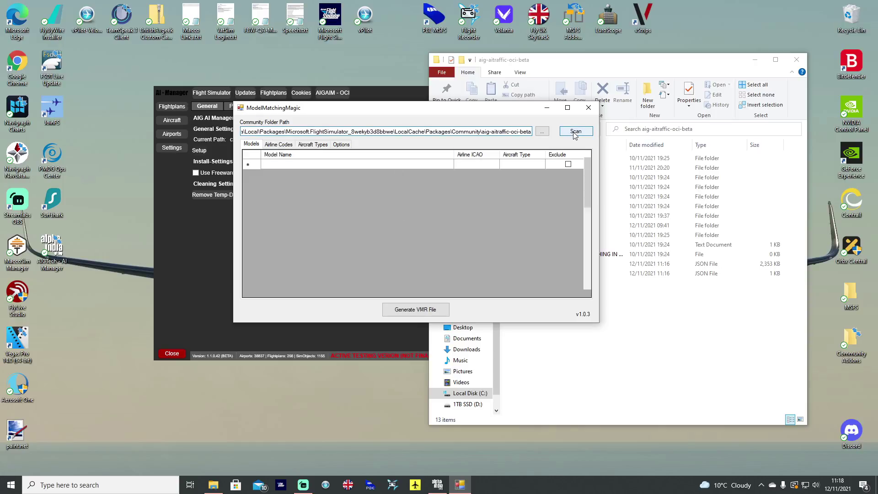
pyautogui.click(794, 64)
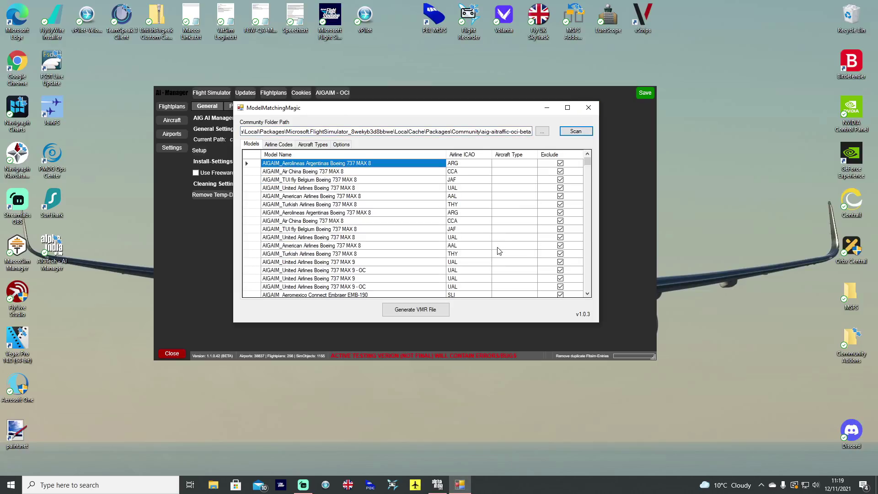
pyautogui.scroll(-10, 503, 245)
pyautogui.scroll(-5, 512, 248)
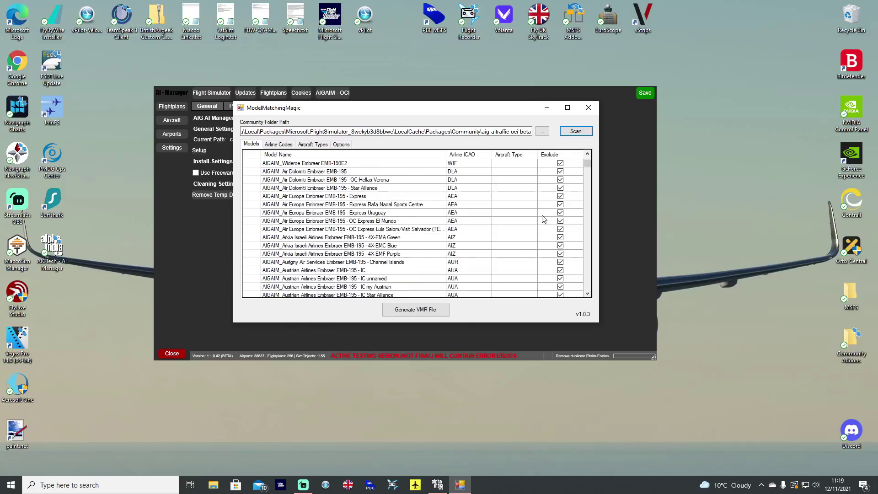
pyautogui.moveTo(588, 164); pyautogui.dragTo(588, 229)
pyautogui.scroll(5, 516, 238)
pyautogui.scroll(5, 517, 240)
pyautogui.scroll(4, 519, 240)
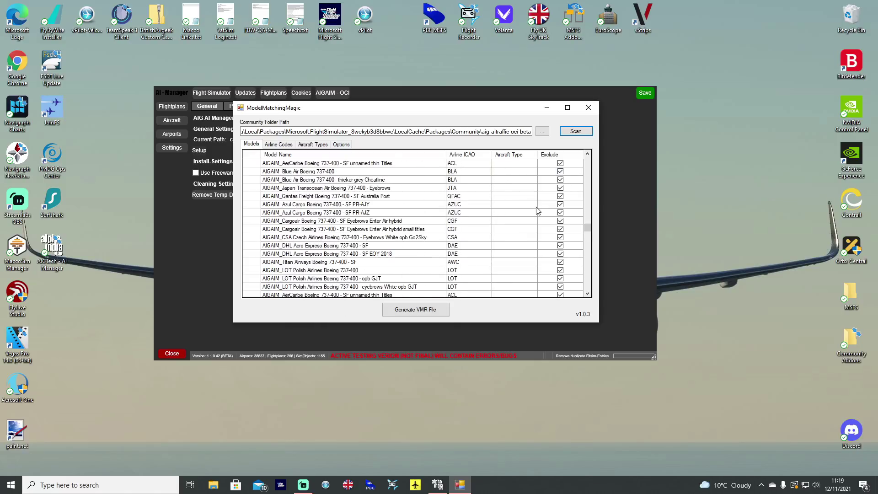
pyautogui.scroll(3, 562, 179)
pyautogui.scroll(-1, 298, 276)
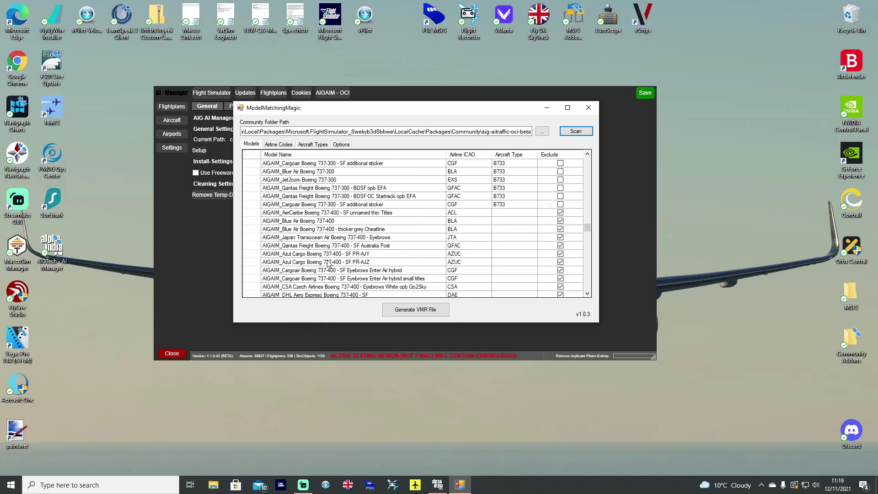
pyautogui.moveTo(587, 229); pyautogui.dragTo(590, 144)
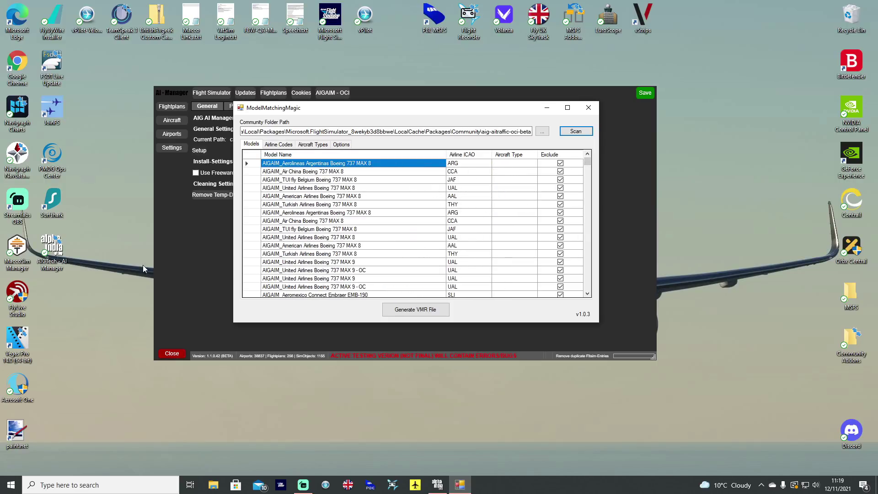
# Search Google in Chrome for 'boeing 737max 8 aircraft type code'.
pyautogui.doubleClick(17, 64)
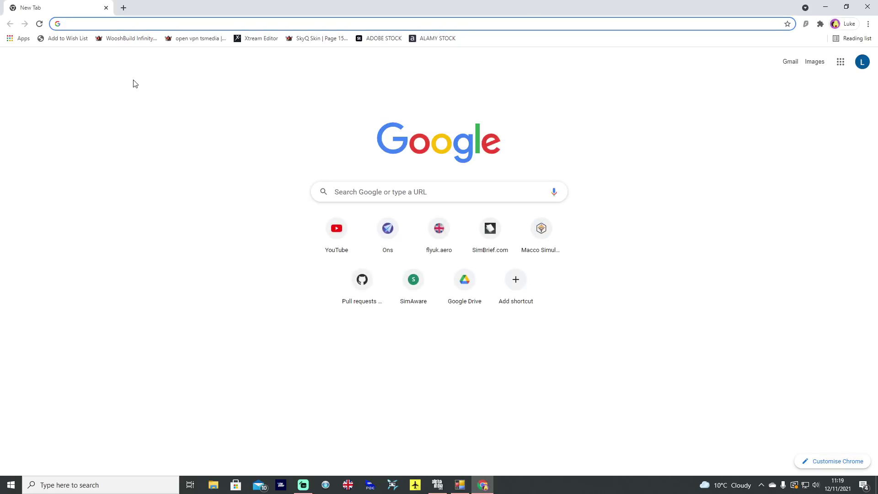
pyautogui.write('boeing 737')
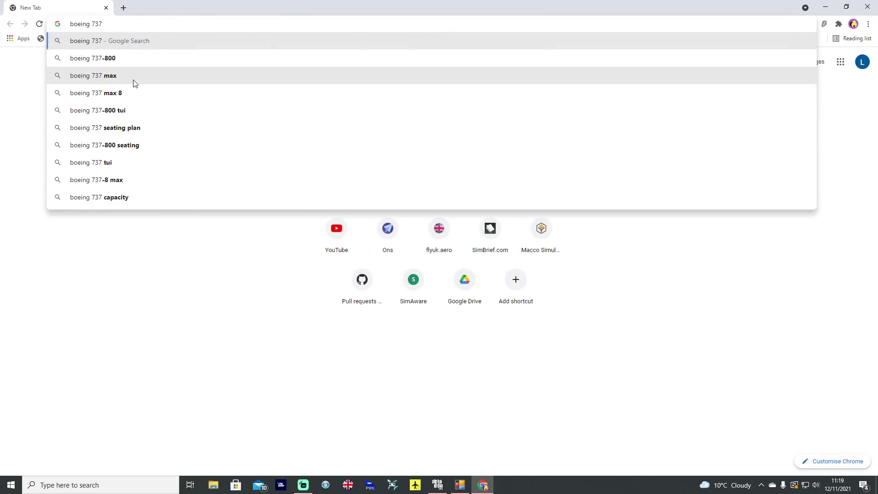
pyautogui.write('max-')
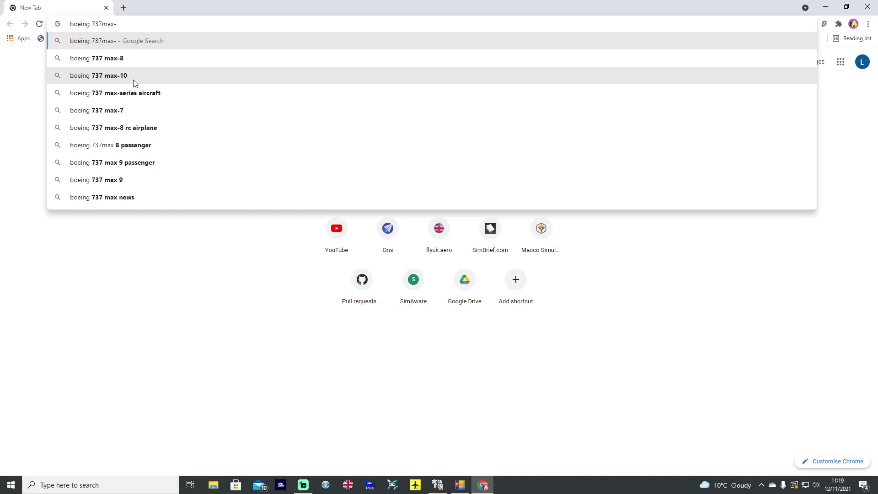
pyautogui.press('BackSpace')
pyautogui.write('8 aircr')
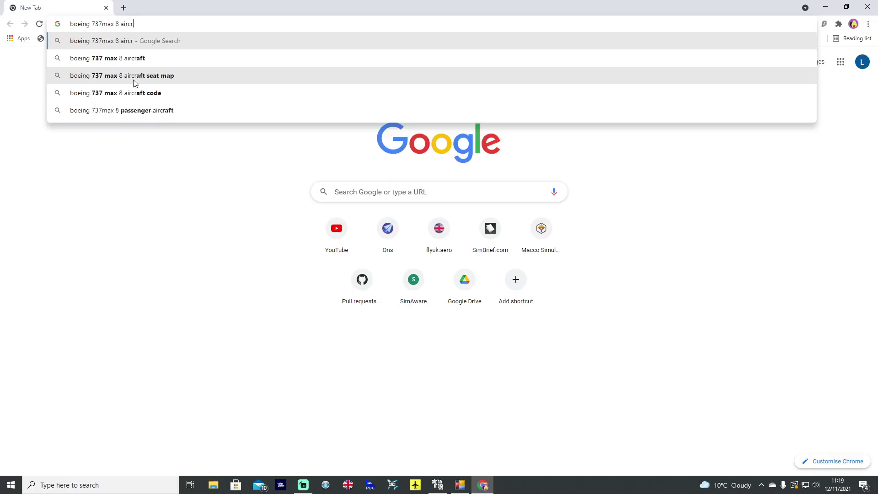
pyautogui.write('aft type code')
pyautogui.press('Return')
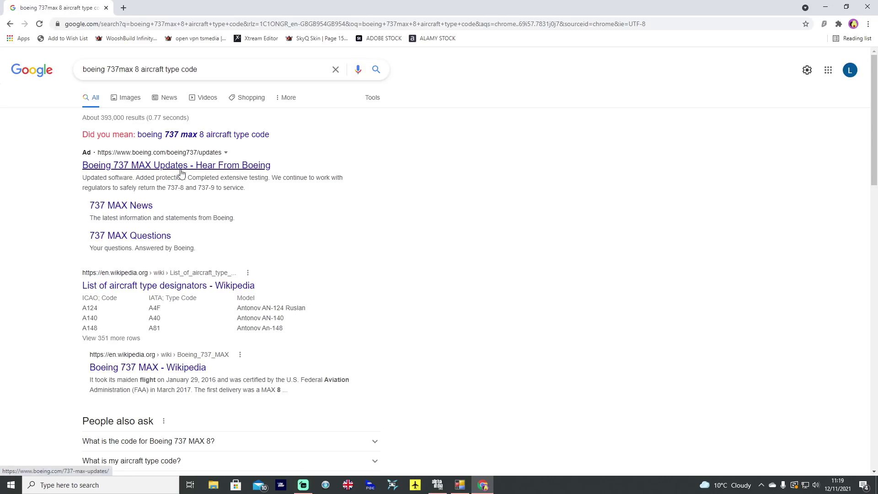
# Find the B38M designator in Wikipedia's aircraft type designator list, then return to ModelMatchingMagic.
pyautogui.click(160, 285)
pyautogui.scroll(-3, 516, 359)
pyautogui.scroll(-20, 515, 359)
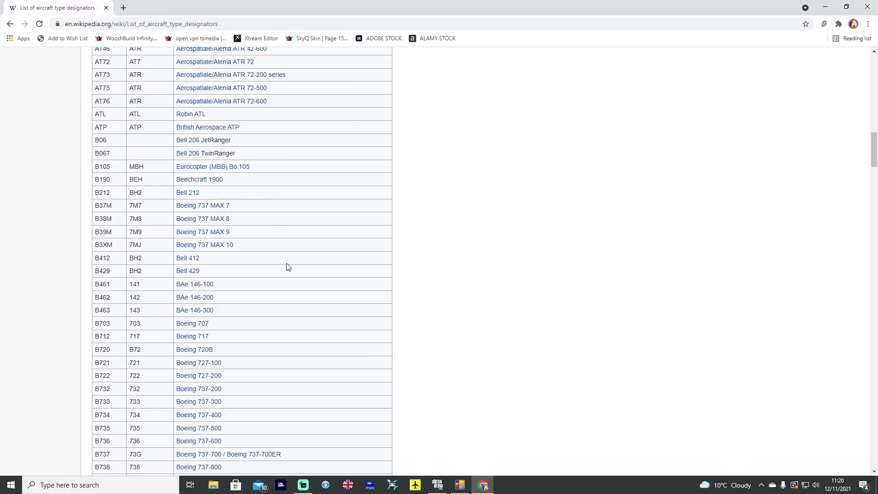
pyautogui.moveTo(236, 220); pyautogui.dragTo(90, 226)
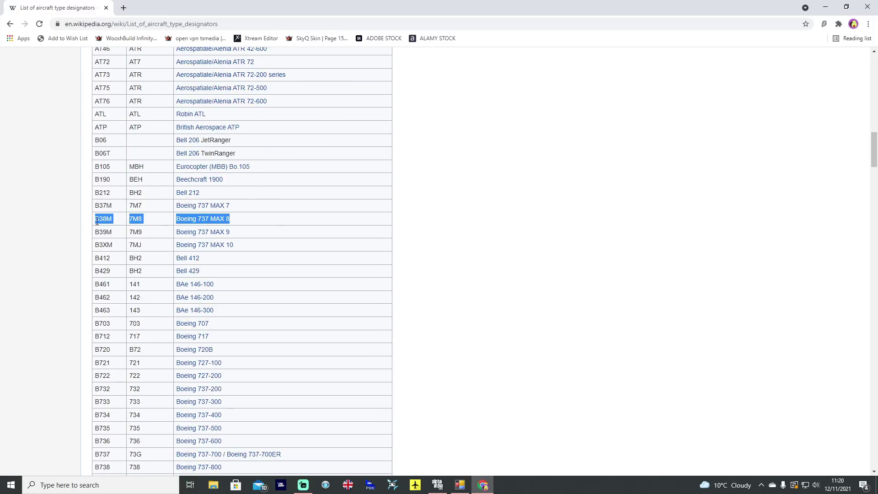
pyautogui.click(406, 226)
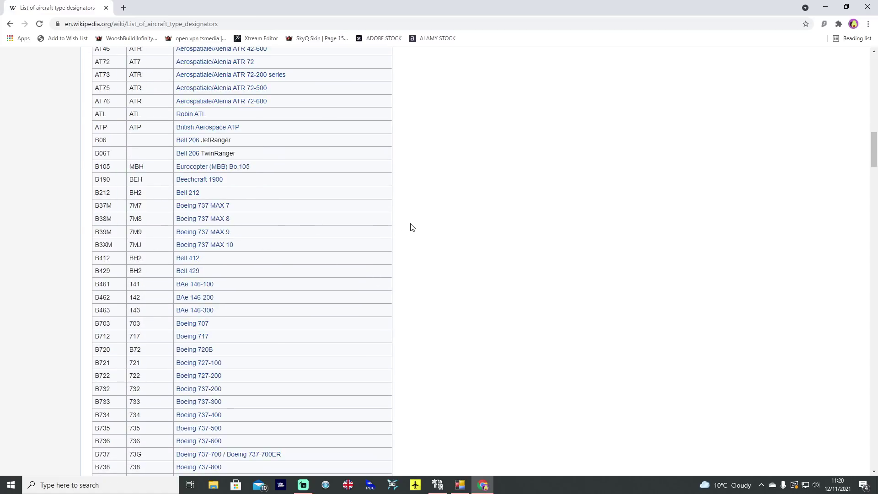
pyautogui.hotkey('alt', 'Tab')
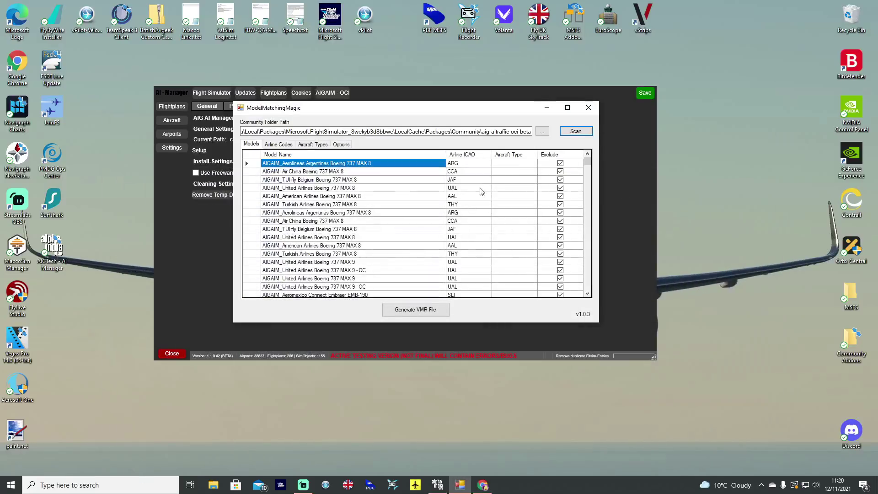
# Paste B38M as the aircraft type for the 737 MAX 8 rows, Aerolineas Argentinas through Turkish Airlines.
pyautogui.click(510, 164)
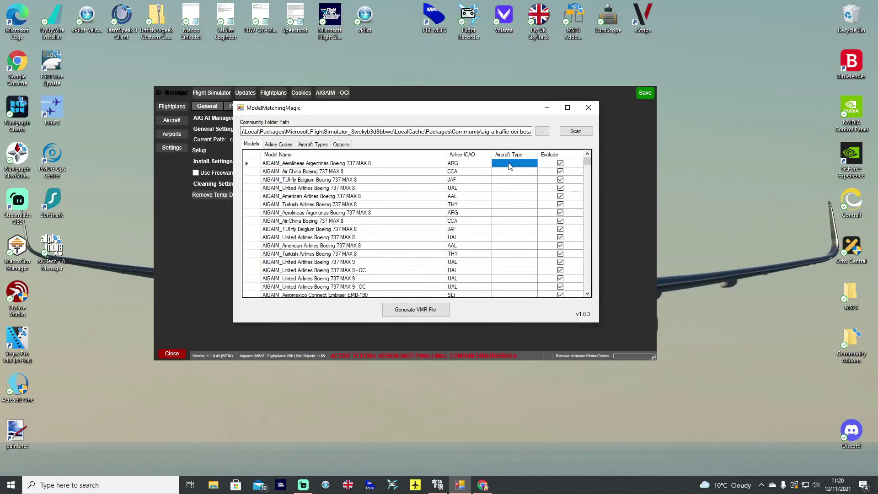
pyautogui.write('B')
pyautogui.click(526, 172)
pyautogui.click(526, 172)
pyautogui.hotkey('ctrl', 'v')
pyautogui.click(519, 180)
pyautogui.click(519, 180)
pyautogui.hotkey('ctrl', 'v')
pyautogui.click(519, 188)
pyautogui.click(519, 188)
pyautogui.hotkey('ctrl', 'v')
pyautogui.click(517, 197)
pyautogui.click(517, 196)
pyautogui.hotkey('ctrl', 'v')
pyautogui.click(516, 205)
pyautogui.click(516, 204)
pyautogui.hotkey('ctrl', 'v')
pyautogui.click(514, 212)
pyautogui.click(514, 213)
pyautogui.hotkey('ctrl', 'v')
pyautogui.click(519, 221)
pyautogui.click(519, 222)
pyautogui.hotkey('ctrl', 'v')
pyautogui.click(516, 231)
pyautogui.click(517, 231)
pyautogui.hotkey('ctrl', 'v')
pyautogui.click(518, 237)
pyautogui.click(513, 237)
pyautogui.hotkey('ctrl', 'v')
pyautogui.click(512, 245)
pyautogui.click(512, 246)
pyautogui.hotkey('ctrl', 'v')
pyautogui.click(510, 254)
pyautogui.click(510, 254)
pyautogui.hotkey('ctrl', 'v')
# Paste B38M into the Aircraft Type cells of the United Airlines 737 MAX 9 and MAX 9 - OC rows.
pyautogui.click(511, 262)
pyautogui.click(511, 262)
pyautogui.hotkey('ctrl', 'v')
pyautogui.click(510, 270)
pyautogui.click(511, 271)
pyautogui.hotkey('ctrl', 'v')
pyautogui.click(510, 278)
pyautogui.click(511, 278)
pyautogui.hotkey('ctrl', 'v')
pyautogui.click(510, 287)
pyautogui.click(511, 287)
pyautogui.hotkey('ctrl', 'v')
# Untick Exclude for all the 737 MAX 8 and MAX 9 model rows.
pyautogui.click(560, 163)
pyautogui.click(560, 171)
pyautogui.click(560, 180)
pyautogui.click(560, 188)
pyautogui.click(561, 196)
pyautogui.click(561, 205)
pyautogui.click(561, 212)
pyautogui.click(561, 221)
pyautogui.click(561, 230)
pyautogui.click(561, 237)
pyautogui.click(561, 245)
pyautogui.click(560, 254)
pyautogui.click(560, 262)
pyautogui.click(560, 270)
pyautogui.click(560, 278)
pyautogui.scroll(-5, 559, 238)
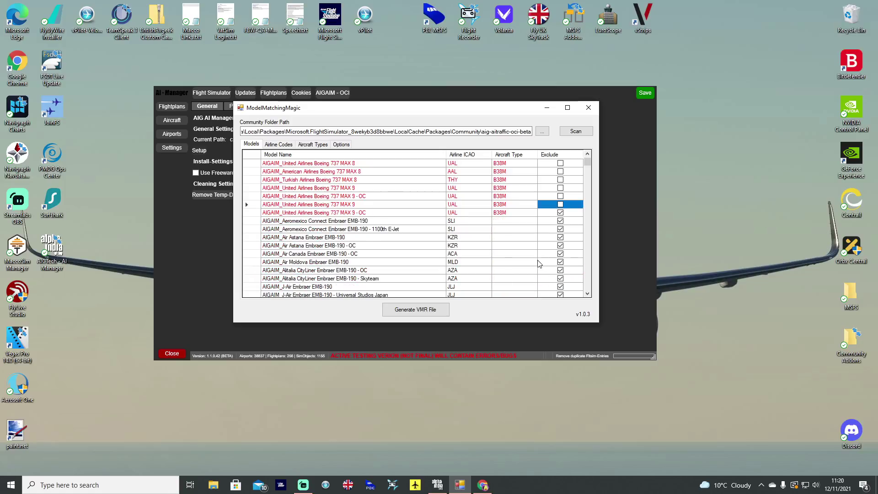
pyautogui.click(560, 163)
# Paste B38M into the Embraer rows from Aeromexico Connect through Air Moldova, then select the Aeromexico Connect row.
pyautogui.click(515, 171)
pyautogui.hotkey('ctrl', 'v')
pyautogui.click(513, 180)
pyautogui.hotkey('ctrl', 'v')
pyautogui.click(511, 190)
pyautogui.hotkey('ctrl', 'v')
pyautogui.click(511, 198)
pyautogui.hotkey('ctrl', 'v')
pyautogui.click(511, 205)
pyautogui.hotkey('ctrl', 'v')
pyautogui.click(511, 213)
pyautogui.hotkey('ctrl', 'v')
pyautogui.click(510, 220)
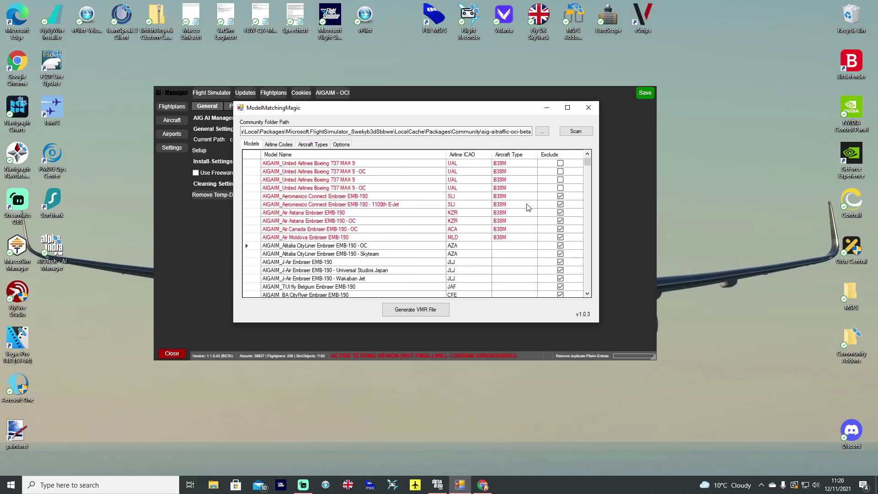
pyautogui.click(506, 196)
pyautogui.click(401, 197)
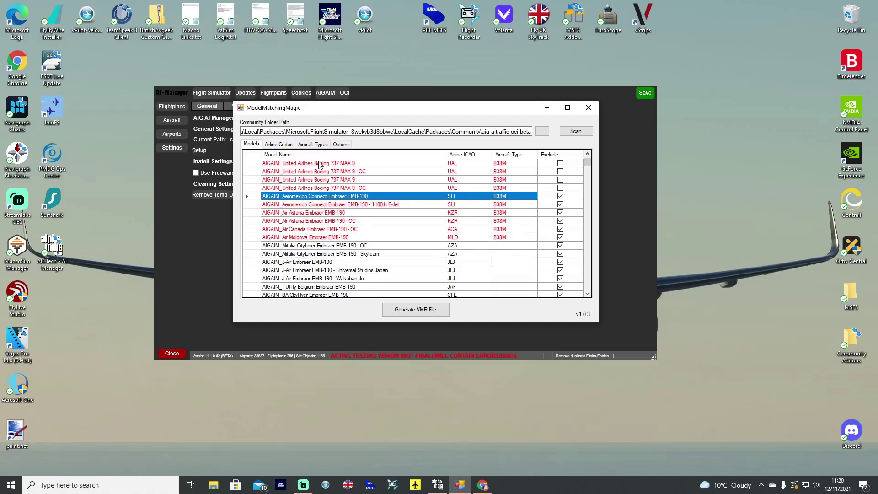
# Change the first United Airlines 737 MAX 9 row's aircraft type from B38M to B39M.
pyautogui.scroll(3, 370, 207)
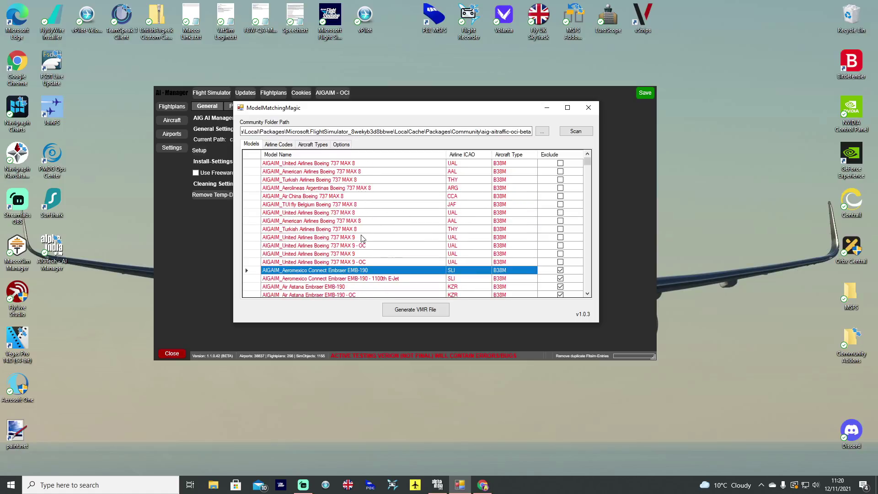
pyautogui.click(405, 238)
pyautogui.click(507, 238)
pyautogui.click(504, 238)
pyautogui.press('BackSpace')
pyautogui.write('9')
pyautogui.press('Down')
pyautogui.press('Down')
pyautogui.press('Down')
pyautogui.press('Down')
pyautogui.press('Down')
# Enter E190 as the aircraft type for the Aeromexico and Air Astana EMB-190 rows.
pyautogui.click(525, 270)
pyautogui.scroll(-3, 521, 256)
pyautogui.click(505, 197)
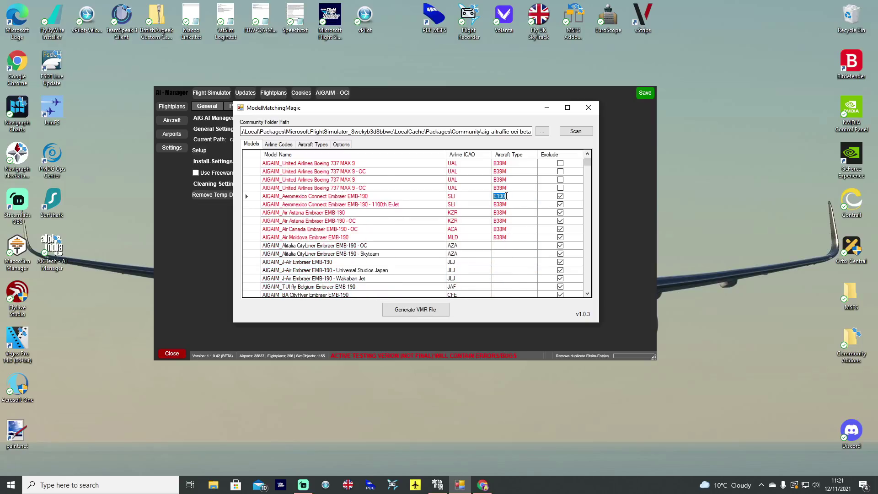
pyautogui.click(506, 203)
pyautogui.write('E190')
pyautogui.click(506, 212)
pyautogui.write('E190')
pyautogui.click(507, 221)
pyautogui.write('E190')
# Enter E190 for the Air Canada, Air Moldova, Alitalia CityLiner and Alitalia Skyteam rows.
pyautogui.click(507, 228)
pyautogui.write('E190')
pyautogui.click(508, 238)
pyautogui.write('E190')
pyautogui.click(507, 245)
pyautogui.write('E190')
pyautogui.click(508, 254)
pyautogui.write('E190')
# Untick Exclude for the eight EMB-190 models from Aeromexico Connect through Alitalia Skyteam.
pyautogui.click(560, 195)
pyautogui.click(561, 204)
pyautogui.click(560, 213)
pyautogui.click(560, 221)
pyautogui.click(560, 228)
pyautogui.click(561, 237)
pyautogui.click(560, 245)
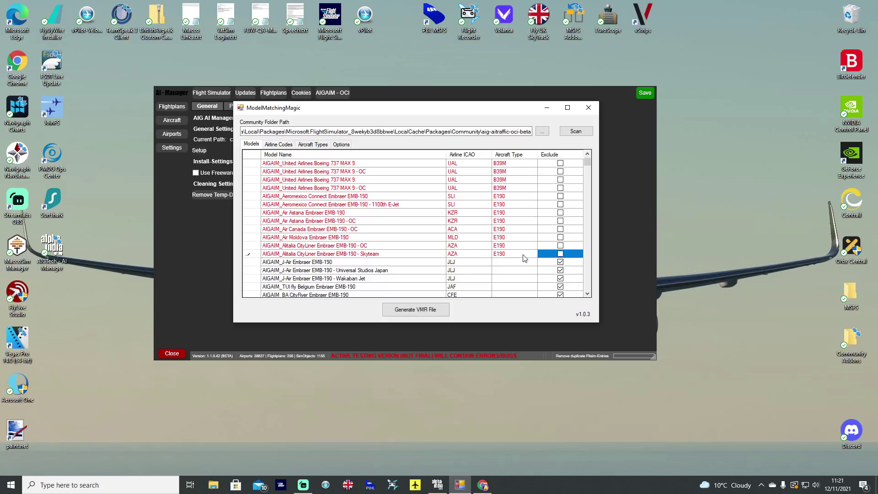
pyautogui.click(560, 253)
# Enter E190 for the J-Air and Universal Studios Japan rows and start on Wakaban Jet.
pyautogui.scroll(-2, 525, 256)
pyautogui.click(501, 213)
pyautogui.write('E190')
pyautogui.click(500, 221)
pyautogui.write('E190')
pyautogui.click(503, 229)
pyautogui.click(504, 229)
pyautogui.click(560, 213)
pyautogui.moveTo(587, 173); pyautogui.dragTo(540, 183)
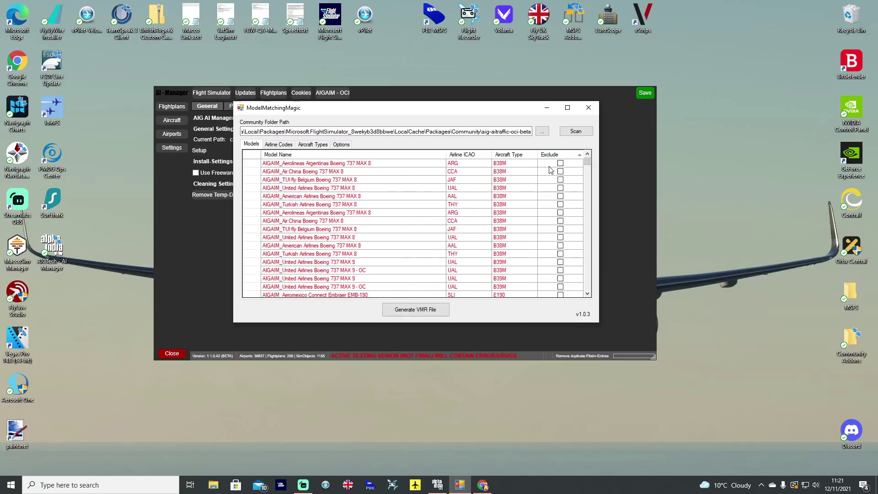
# Sort the Exclude column descending so excluded EMB-190 models lead, then edit the top row's type.
pyautogui.click(580, 156)
pyautogui.click(571, 157)
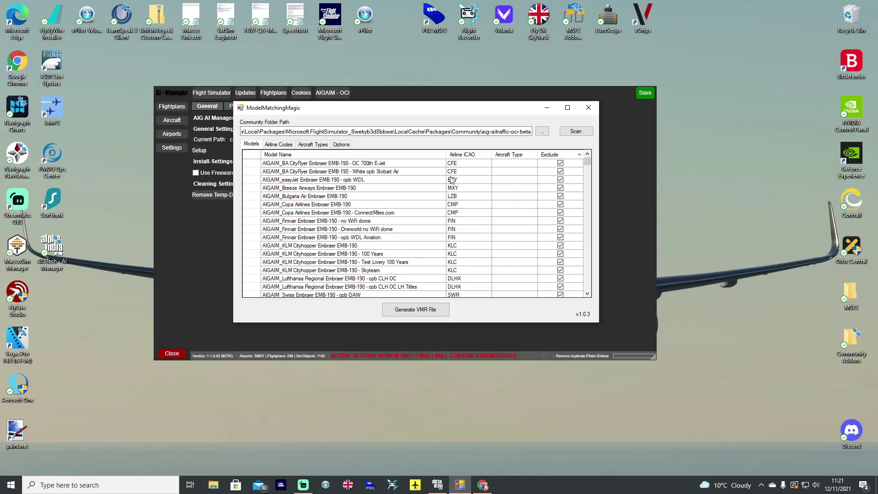
pyautogui.click(503, 163)
# Copy E190 and paste it as aircraft type for rows through easyJet, Breeze, Bulgaria Air, Copa and Finnair.
pyautogui.doubleClick(502, 163)
pyautogui.hotkey('ctrl', 'c')
pyautogui.doubleClick(503, 171)
pyautogui.hotkey('ctrl', 'v')
pyautogui.doubleClick(504, 179)
pyautogui.hotkey('ctrl', 'v')
pyautogui.click(509, 187)
pyautogui.doubleClick(510, 188)
pyautogui.hotkey('ctrl', 'v')
pyautogui.click(511, 196)
pyautogui.doubleClick(512, 197)
pyautogui.hotkey('ctrl', 'v')
pyautogui.click(512, 205)
pyautogui.doubleClick(511, 205)
pyautogui.hotkey('ctrl', 'v')
pyautogui.click(511, 213)
pyautogui.doubleClick(511, 213)
pyautogui.hotkey('ctrl', 'v')
pyautogui.click(512, 221)
pyautogui.doubleClick(512, 220)
pyautogui.hotkey('ctrl', 'v')
# Paste E190 for Finnair Oneworld, Finnair opb WDL, the KLM rows, Test Livery and Lufthansa rows.
pyautogui.click(512, 229)
pyautogui.doubleClick(512, 229)
pyautogui.hotkey('ctrl', 'v')
pyautogui.click(513, 236)
pyautogui.doubleClick(513, 237)
pyautogui.hotkey('ctrl', 'v')
pyautogui.click(514, 245)
pyautogui.doubleClick(513, 245)
pyautogui.hotkey('ctrl', 'v')
pyautogui.click(516, 253)
pyautogui.doubleClick(516, 253)
pyautogui.hotkey('ctrl', 'v')
pyautogui.click(515, 262)
pyautogui.doubleClick(515, 262)
pyautogui.hotkey('ctrl', 'v')
pyautogui.click(514, 270)
pyautogui.doubleClick(514, 270)
pyautogui.hotkey('ctrl', 'v')
pyautogui.click(514, 278)
pyautogui.doubleClick(514, 278)
pyautogui.hotkey('ctrl', 'v')
pyautogui.click(514, 286)
pyautogui.doubleClick(514, 287)
pyautogui.hotkey('ctrl', 'v')
# Set E190 for Swiss opb OAW, Swiss Embraer Titles, White Door Handles and TAP Express.
pyautogui.scroll(-4, 503, 242)
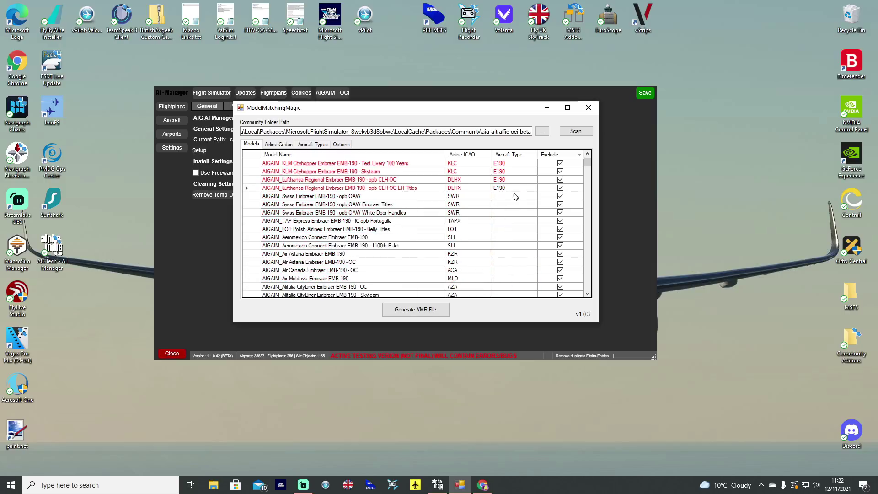
pyautogui.click(514, 197)
pyautogui.doubleClick(514, 196)
pyautogui.hotkey('ctrl', 'v')
pyautogui.click(512, 204)
pyautogui.doubleClick(512, 204)
pyautogui.hotkey('ctrl', 'v')
pyautogui.click(510, 213)
pyautogui.doubleClick(511, 213)
pyautogui.hotkey('ctrl', 'v')
pyautogui.click(509, 221)
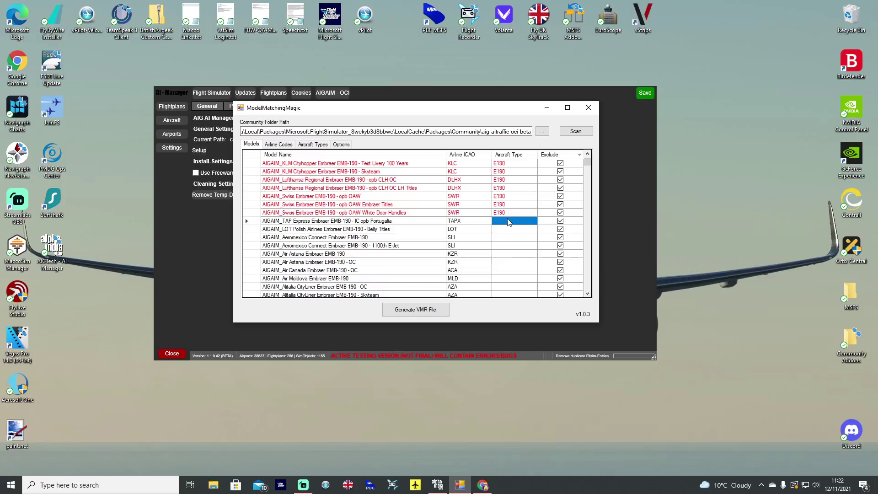
pyautogui.doubleClick(509, 221)
pyautogui.hotkey('ctrl', 'v')
pyautogui.click(478, 222)
pyautogui.doubleClick(478, 222)
# Change the Lufthansa airline code DLHX to DLH in the Lufthansa rows.
pyautogui.click(469, 191)
pyautogui.doubleClick(469, 192)
pyautogui.click(469, 192)
pyautogui.press('BackSpace')
pyautogui.click(467, 180)
pyautogui.doubleClick(466, 180)
pyautogui.scroll(3, 471, 231)
pyautogui.scroll(-3, 471, 231)
# Set E190 for LOT, Aeromexico, Air Astana, Air Canada, Air Moldova and Alitalia CityLiner OC.
pyautogui.click(507, 231)
pyautogui.click(507, 230)
pyautogui.write('E190')
pyautogui.click(524, 241)
pyautogui.hotkey('ctrl', 'v')
pyautogui.click(524, 247)
pyautogui.hotkey('ctrl', 'v')
pyautogui.click(522, 256)
pyautogui.hotkey('ctrl', 'v')
pyautogui.click(521, 264)
pyautogui.hotkey('ctrl', 'v')
pyautogui.click(521, 271)
pyautogui.click(522, 271)
pyautogui.hotkey('ctrl', 'v')
pyautogui.press('Down')
pyautogui.hotkey('ctrl', 'v')
pyautogui.press('Down')
pyautogui.hotkey('ctrl', 'v')
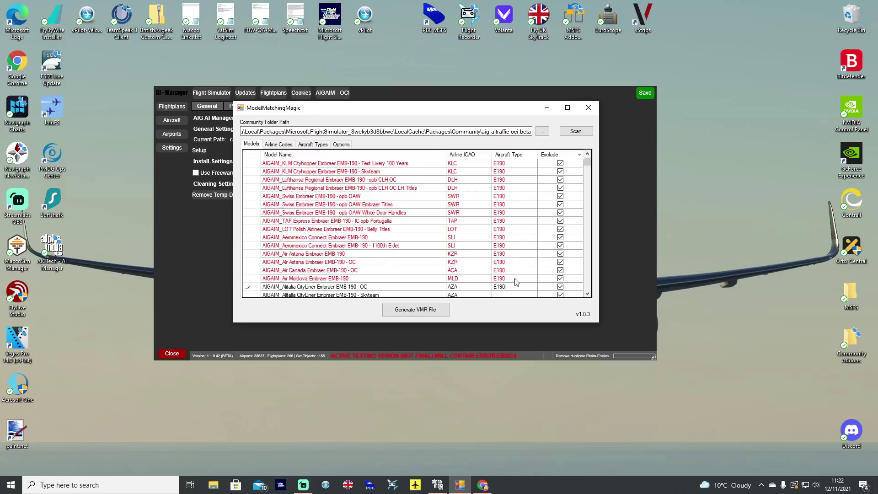
# Paste E190 for Alitalia Skyteam, J-Air, Universal Studios Japan, Wakaban Jet, TUI fly Belgium and BA CityFlyer.
pyautogui.scroll(-2, 516, 280)
pyautogui.click(507, 245)
pyautogui.hotkey('ctrl', 'v')
pyautogui.click(507, 254)
pyautogui.hotkey('ctrl', 'v')
pyautogui.click(507, 262)
pyautogui.hotkey('ctrl', 'v')
pyautogui.click(508, 270)
pyautogui.click(508, 271)
pyautogui.hotkey('ctrl', 'v')
pyautogui.click(508, 278)
pyautogui.hotkey('ctrl', 'v')
pyautogui.click(508, 286)
pyautogui.click(508, 286)
pyautogui.hotkey('ctrl', 'v')
# Paste E190 for BA CityFlyer OC, 700th E-Jet, Stobart Air, easyJet opb WDL, Breeze and Bulgaria Air.
pyautogui.scroll(-2, 508, 285)
pyautogui.click(505, 246)
pyautogui.click(505, 245)
pyautogui.hotkey('ctrl', 'v')
pyautogui.click(504, 253)
pyautogui.click(504, 254)
pyautogui.hotkey('ctrl', 'v')
pyautogui.click(505, 262)
pyautogui.click(506, 262)
pyautogui.hotkey('ctrl', 'v')
pyautogui.click(506, 270)
pyautogui.click(506, 270)
pyautogui.hotkey('ctrl', 'v')
pyautogui.click(506, 278)
pyautogui.click(505, 278)
pyautogui.hotkey('ctrl', 'v')
pyautogui.click(505, 286)
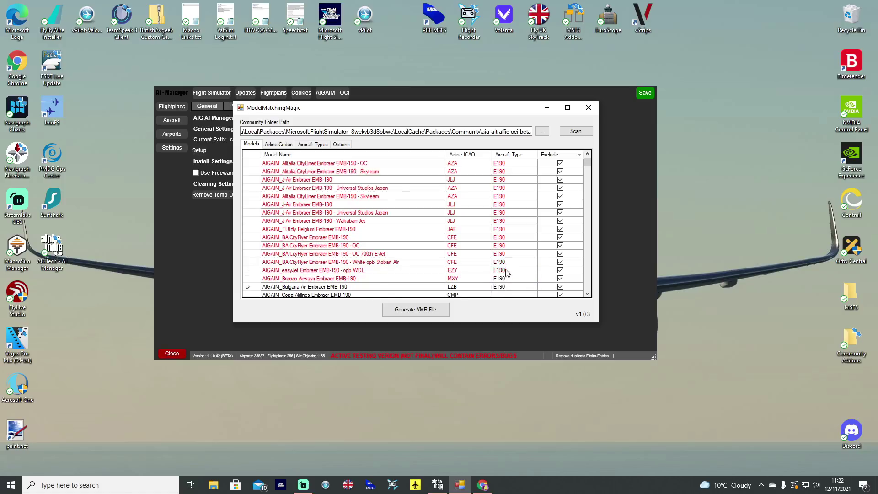
pyautogui.click(506, 287)
pyautogui.hotkey('ctrl', 'v')
# Paste E190 for Copa Airlines, Copa ConnectMiles and the three Finnair rows.
pyautogui.scroll(-1, 507, 270)
pyautogui.click(506, 221)
pyautogui.click(505, 221)
pyautogui.hotkey('ctrl', 'v')
pyautogui.click(506, 229)
pyautogui.click(506, 229)
pyautogui.hotkey('ctrl', 'v')
pyautogui.click(509, 237)
pyautogui.click(509, 237)
pyautogui.hotkey('ctrl', 'v')
pyautogui.click(509, 245)
pyautogui.click(509, 245)
pyautogui.hotkey('ctrl', 'v')
pyautogui.click(509, 254)
pyautogui.click(509, 254)
pyautogui.hotkey('ctrl', 'v')
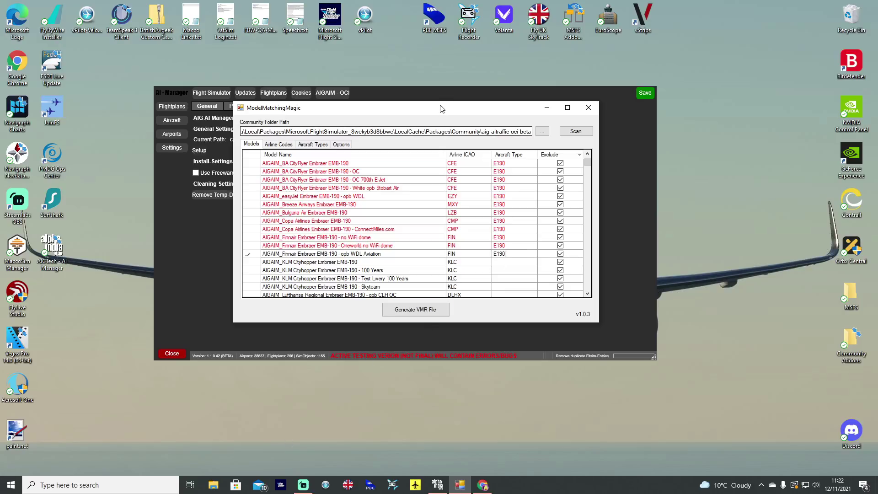
# Move the ModelMatchingMagic window to the right and bring AIG AI Manager's OCI Settings forward.
pyautogui.moveTo(441, 112); pyautogui.dragTo(685, 156)
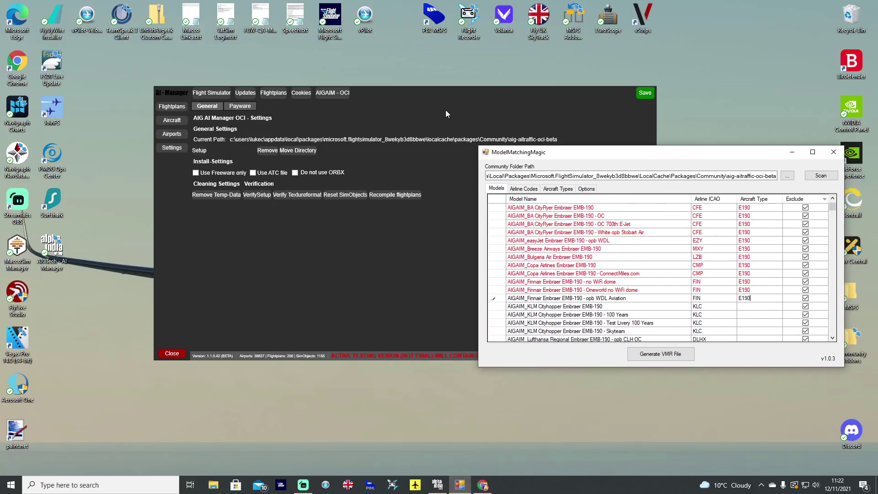
pyautogui.click(419, 92)
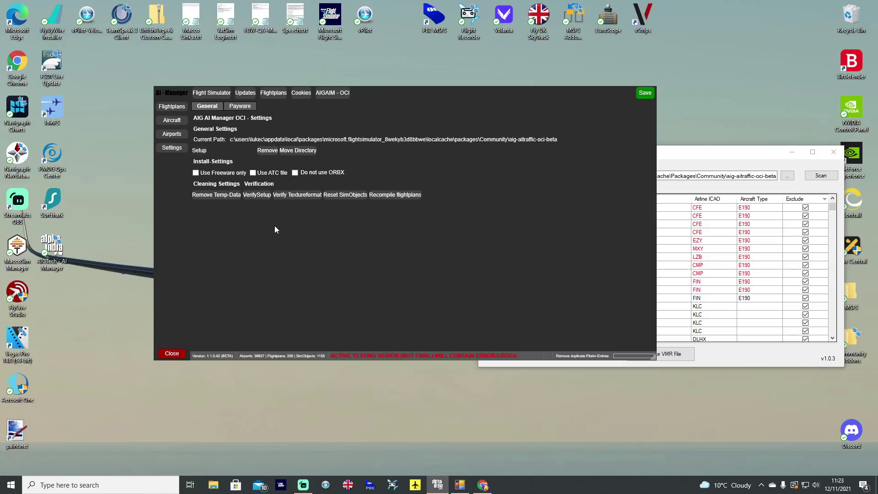